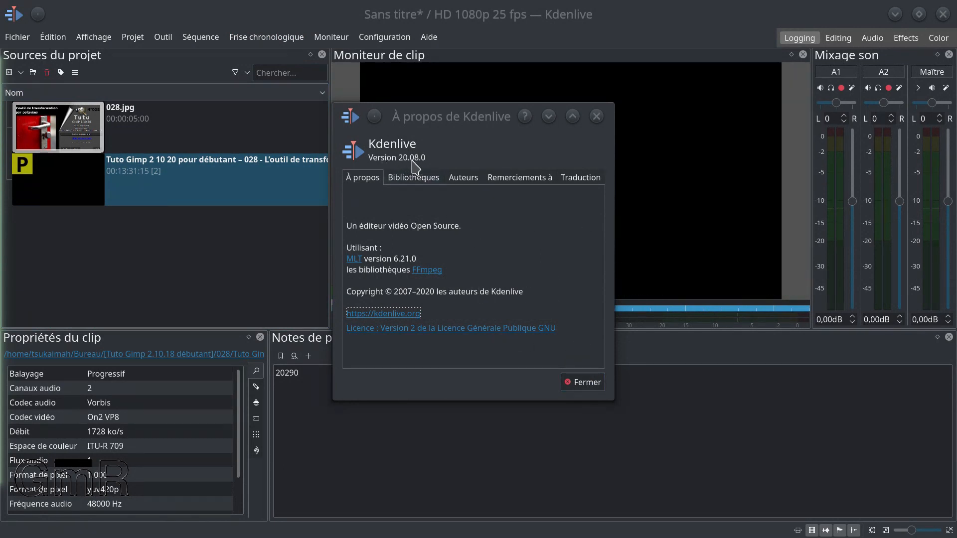
Close the version information and review the Kdenlive downloads page in Firefox, from the stable builds through the development version.
click(598, 386)
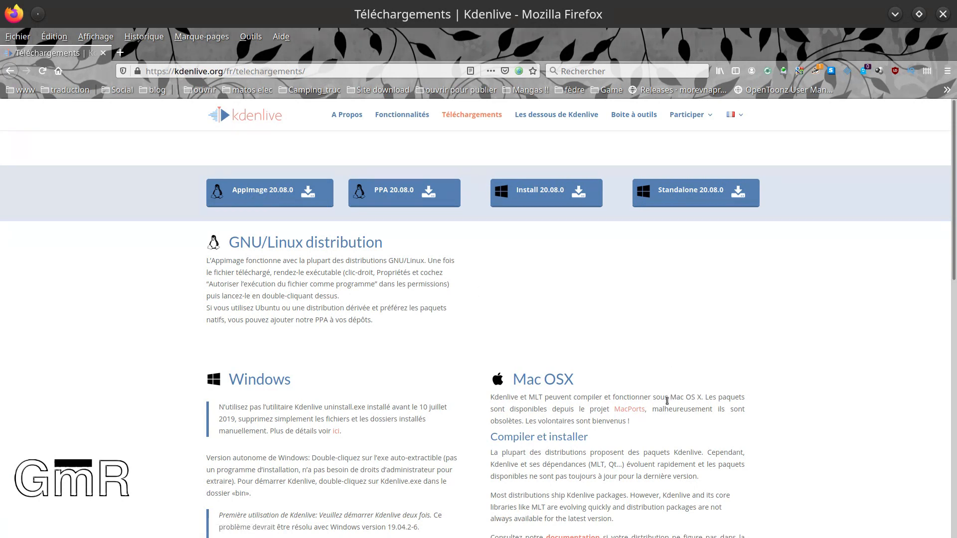
scroll(576, 406, down, 3)
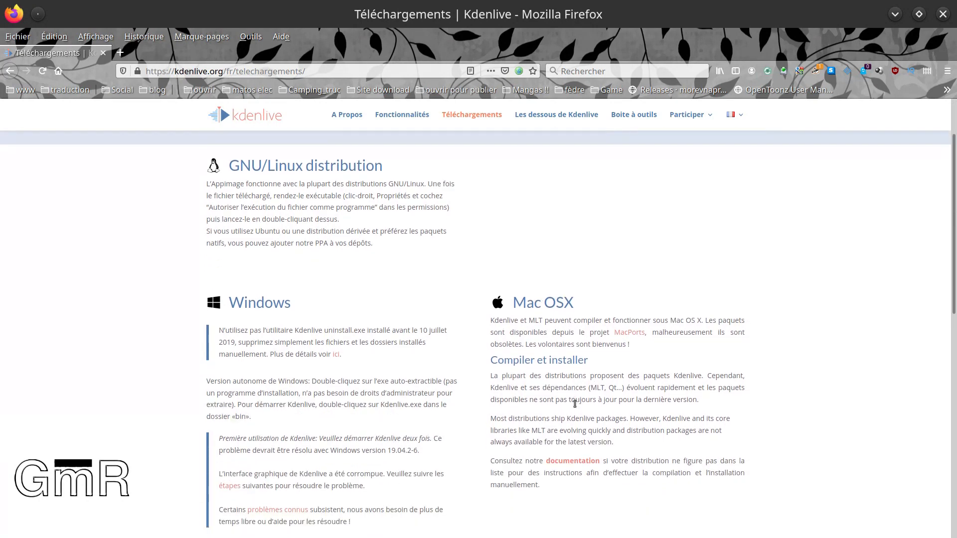
scroll(575, 404, down, 1)
scroll(536, 407, down, 1)
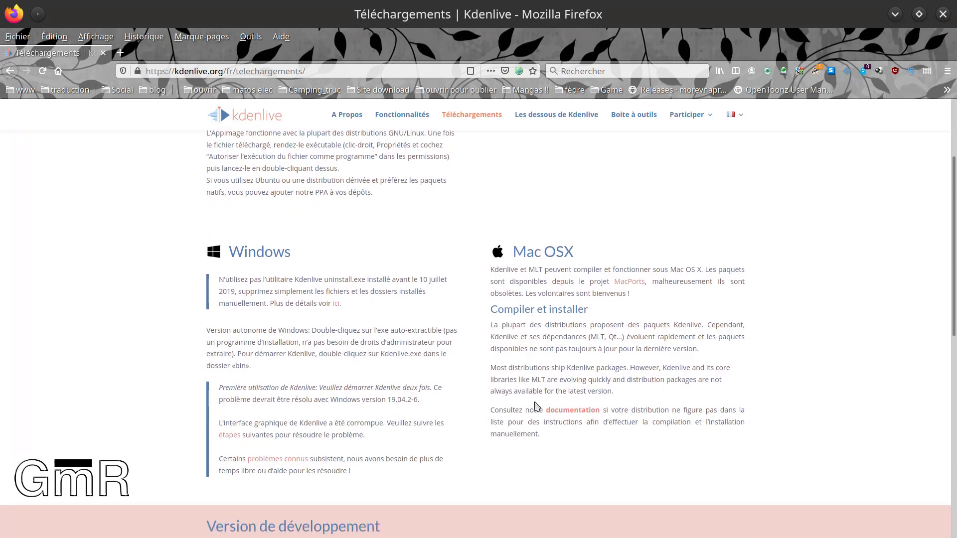
scroll(536, 406, down, 8)
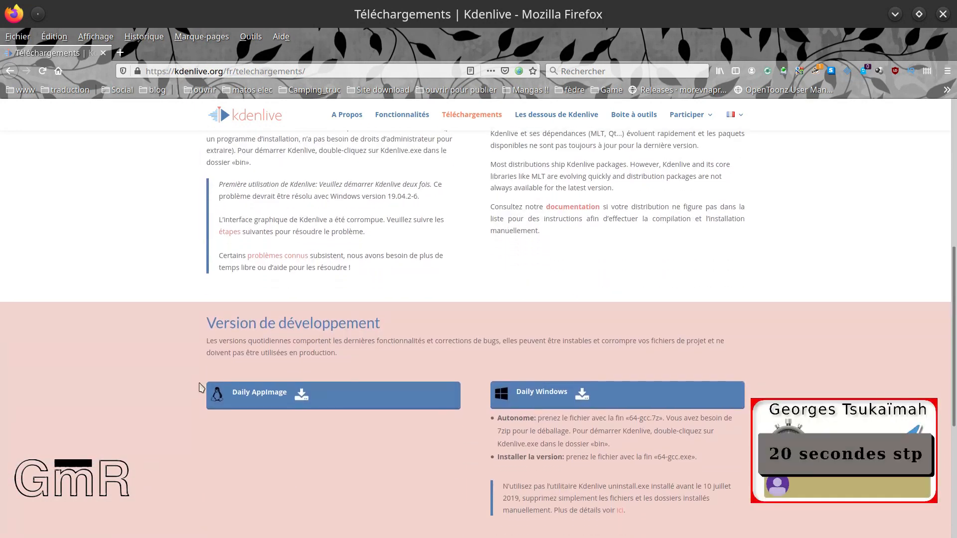
scroll(376, 380, down, 2)
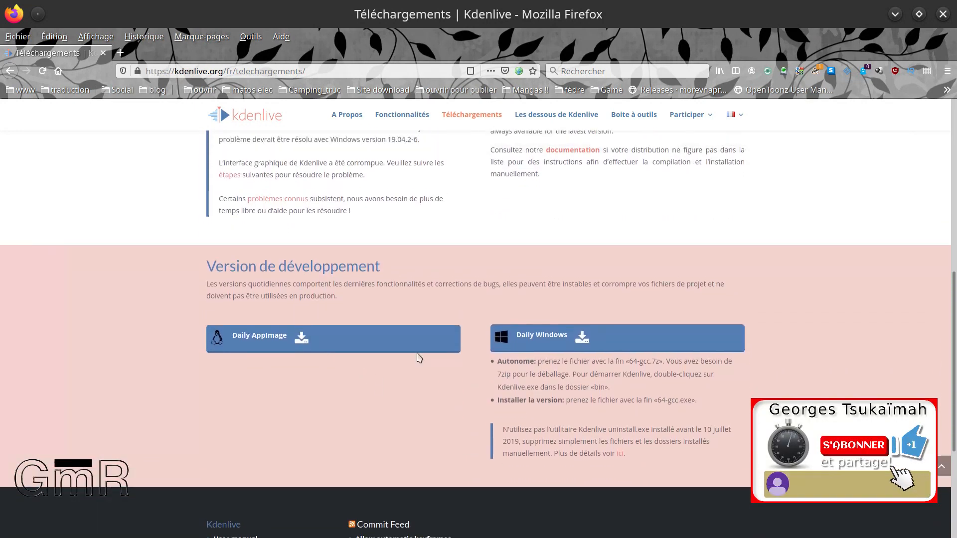
scroll(582, 377, up, 10)
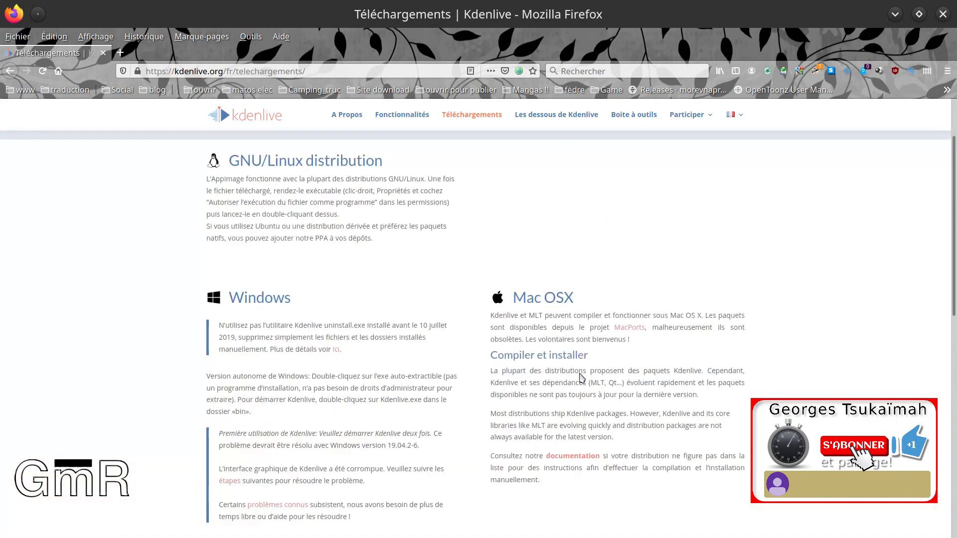
scroll(582, 377, up, 3)
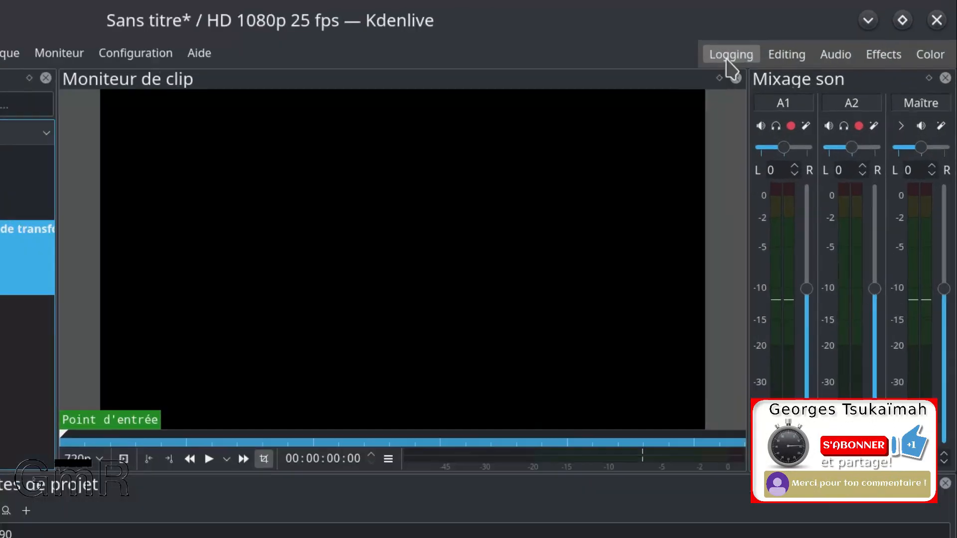
Preview the Logging, Editing, Audio, Effects and Color workspace layouts, and return to the Logging layout.
click(728, 56)
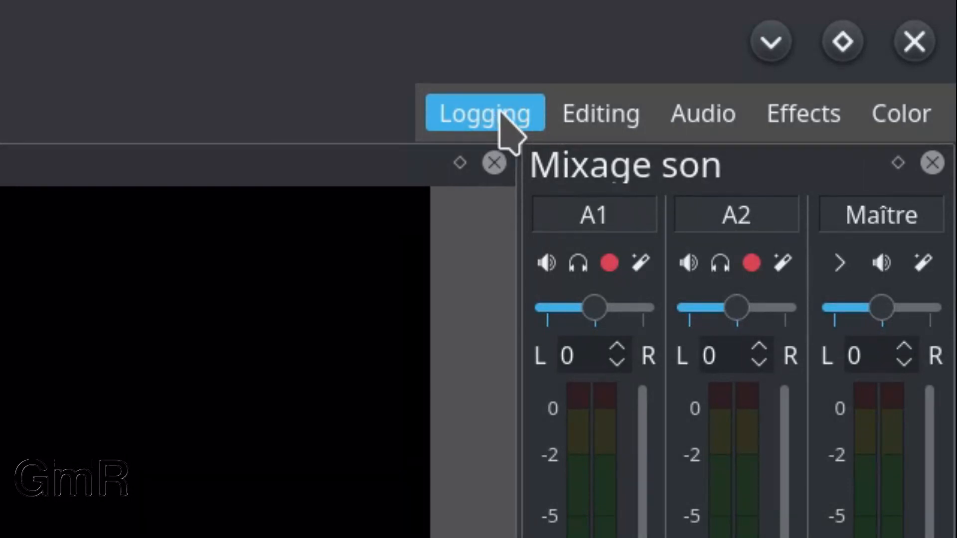
click(603, 115)
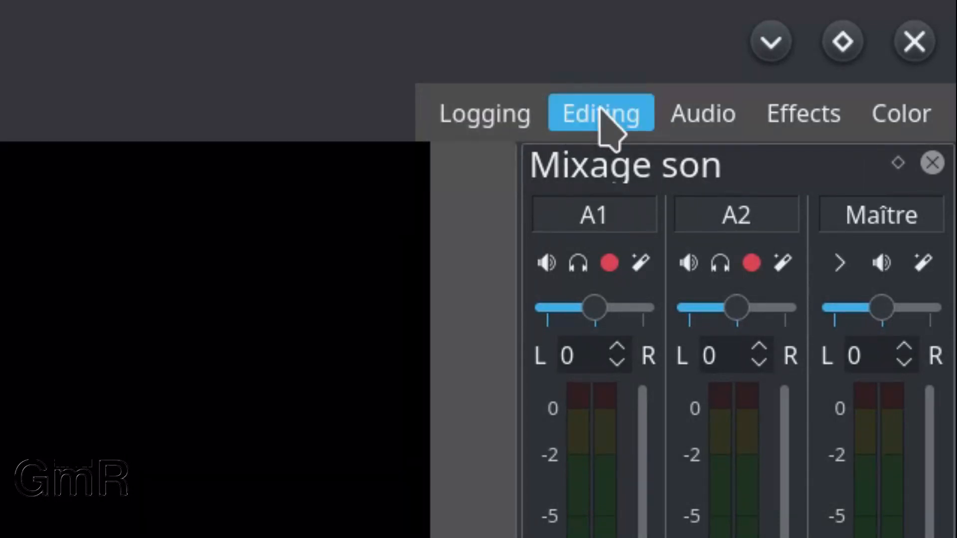
click(704, 114)
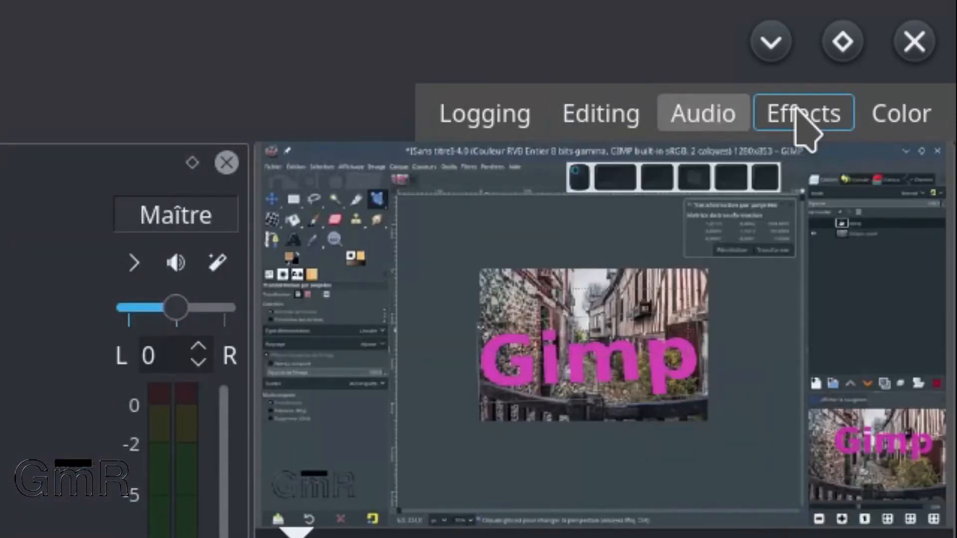
click(797, 112)
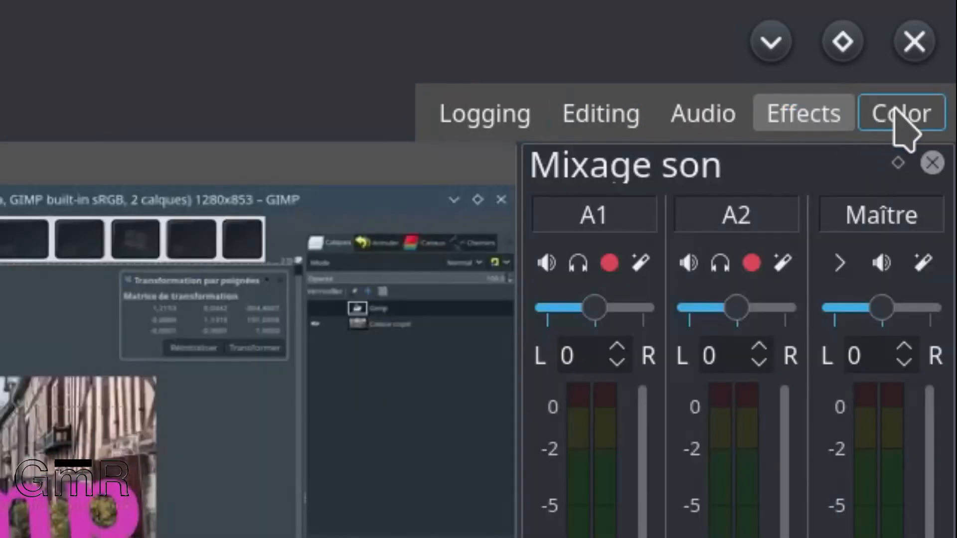
click(900, 120)
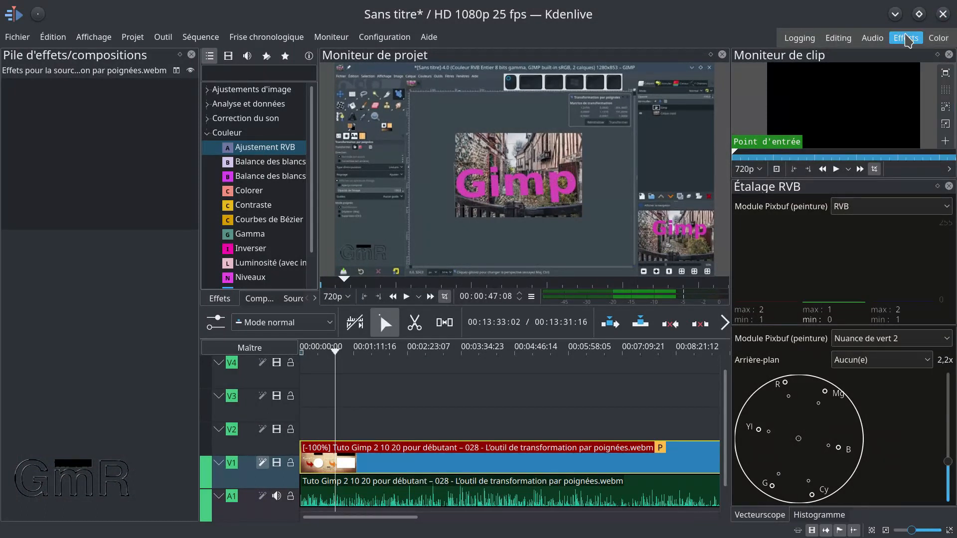
click(905, 39)
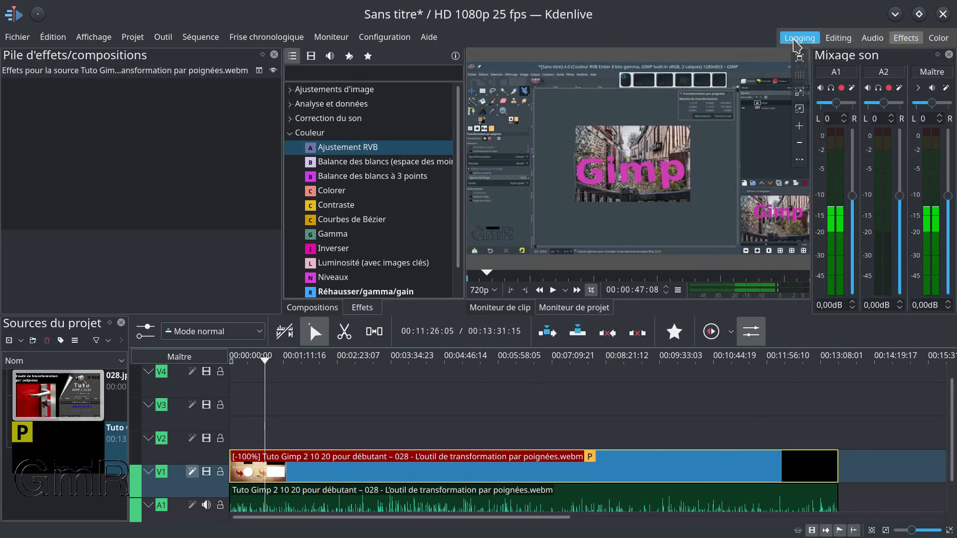
click(794, 40)
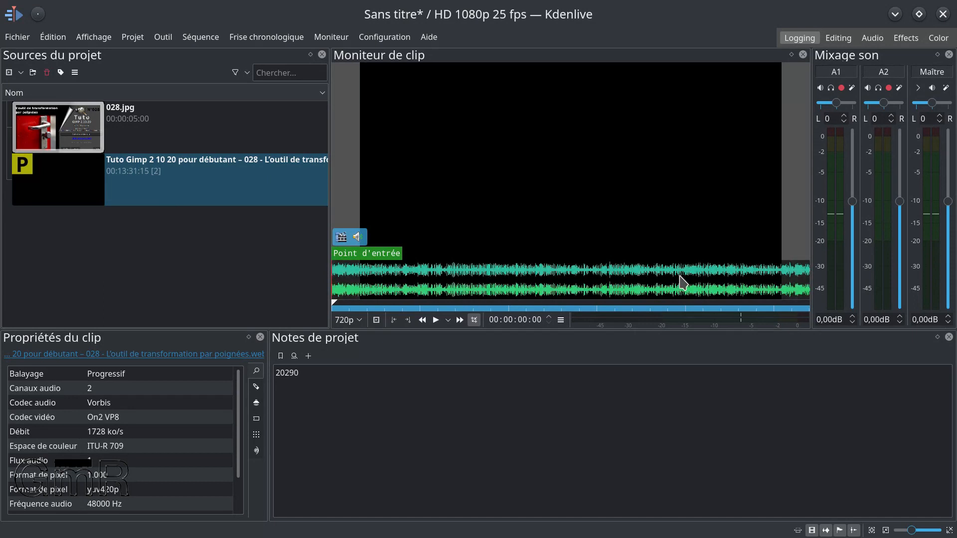
Examine the Editing layout with its project notes and project monitor, compare the Audio and Effects layouts, and return to Logging.
click(838, 37)
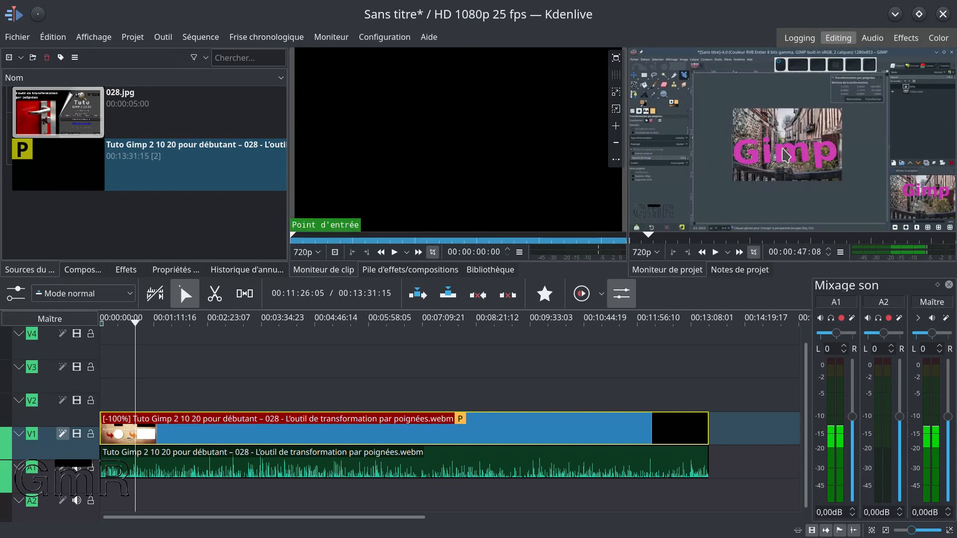
click(737, 270)
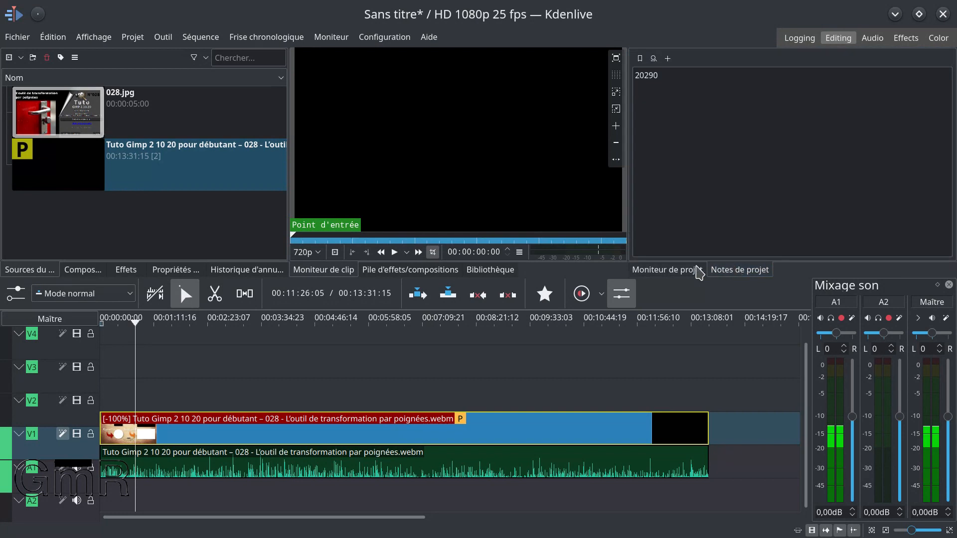
click(677, 270)
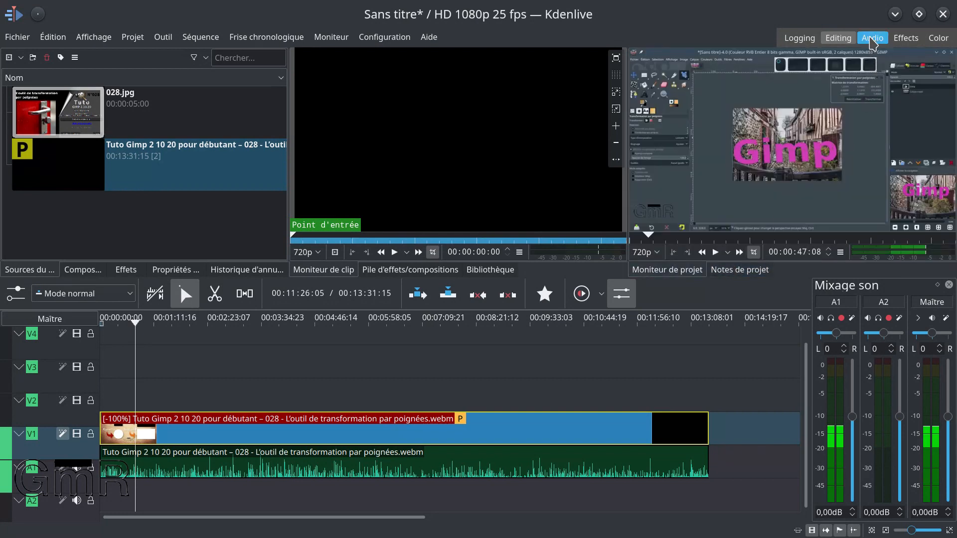
click(872, 39)
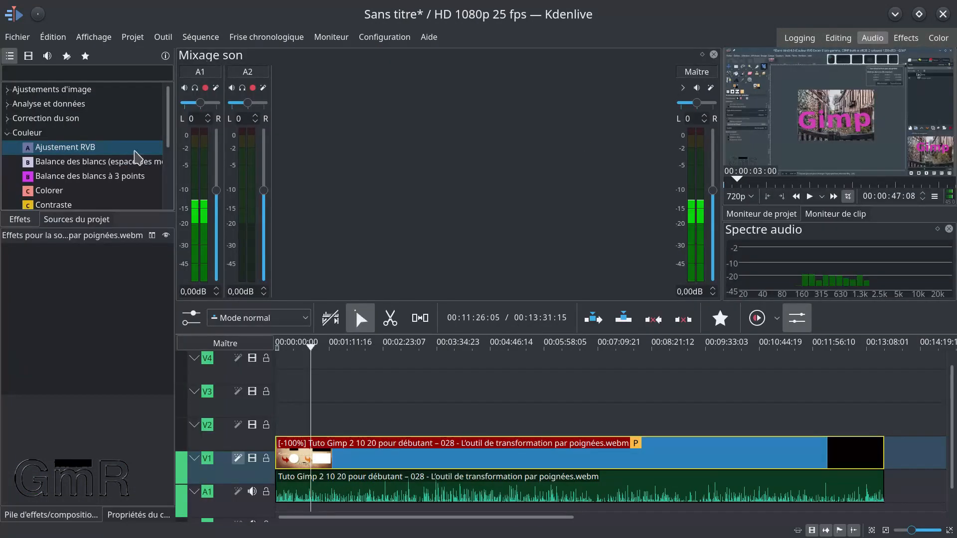
click(906, 39)
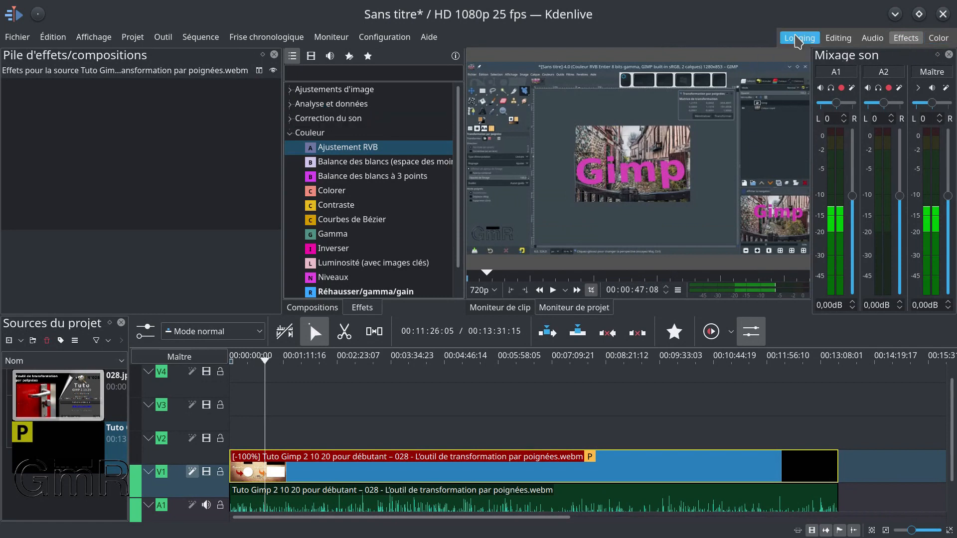
click(797, 39)
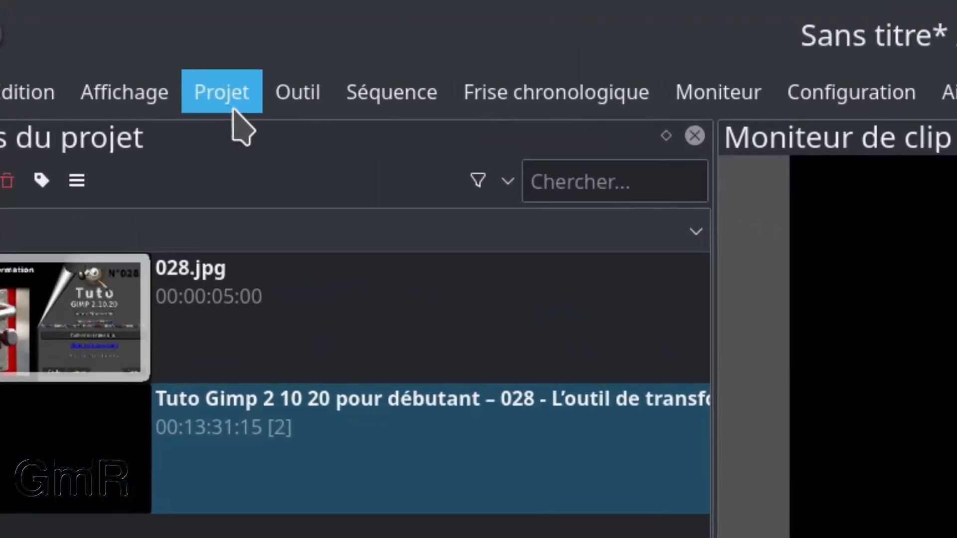
Load the saved custom workspace layout Jojo_1.
click(175, 90)
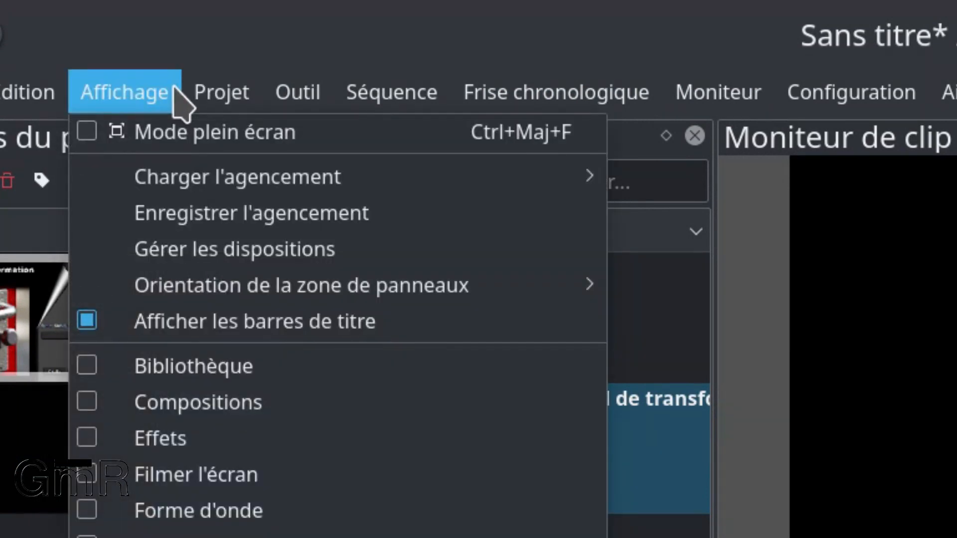
mouse_move(194, 182)
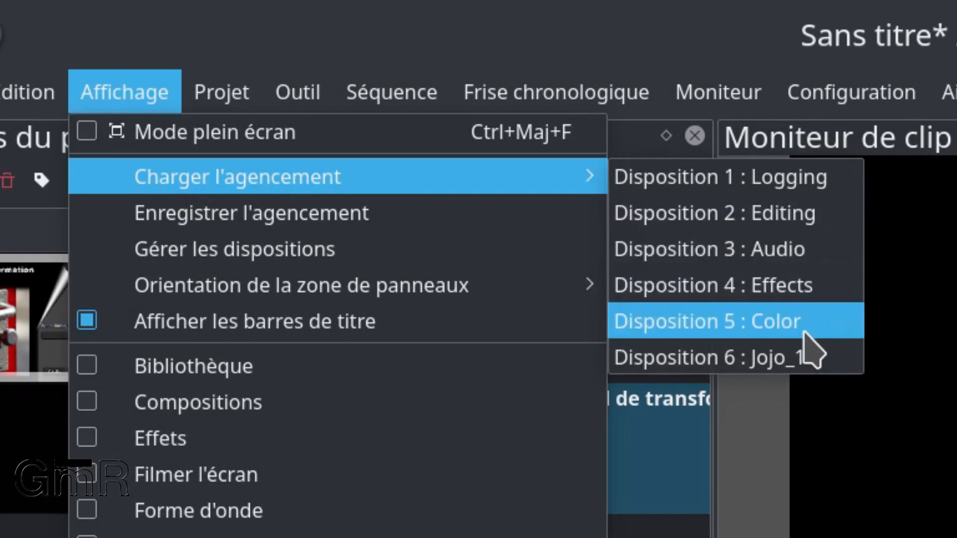
click(806, 359)
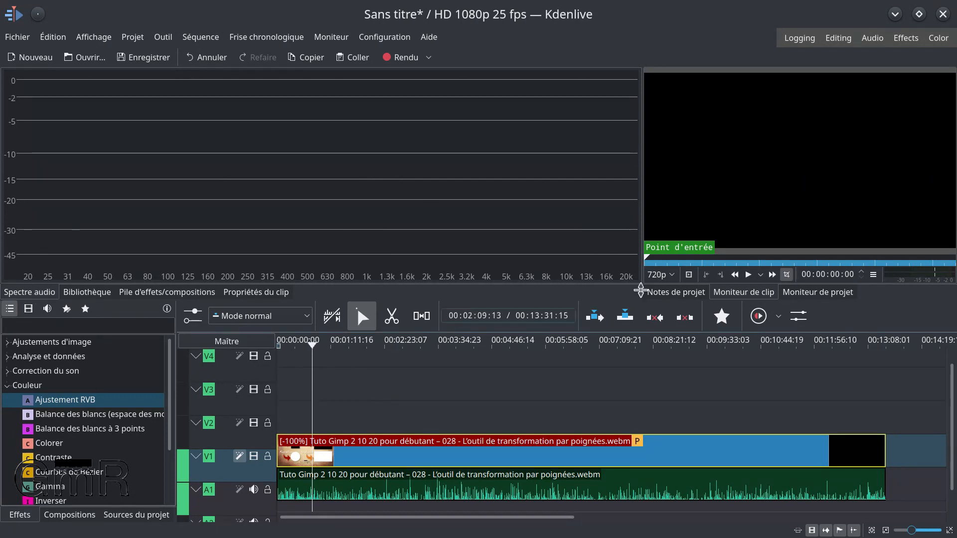
Play the clip briefly to check its audio spectrum, and look over the library, effect stack, clip properties and compositions.
click(748, 275)
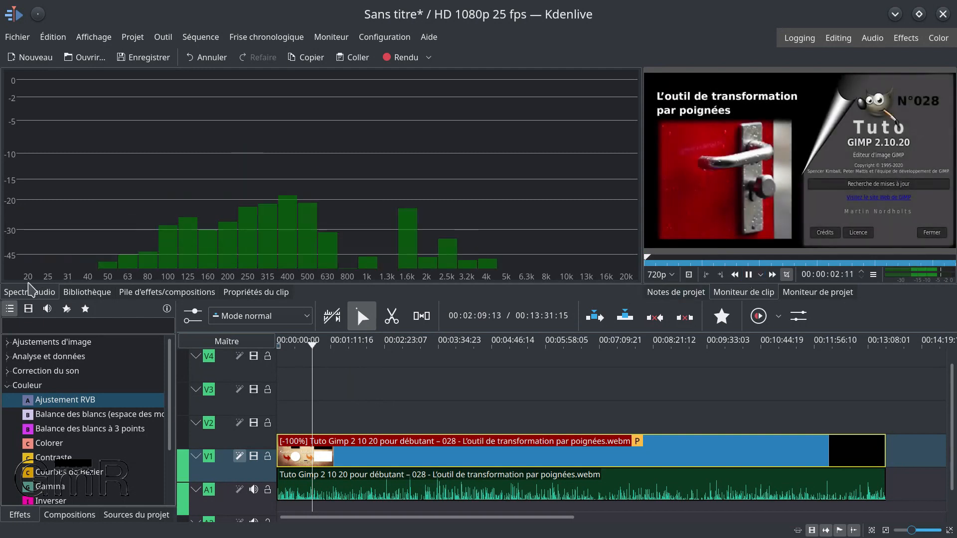
click(748, 275)
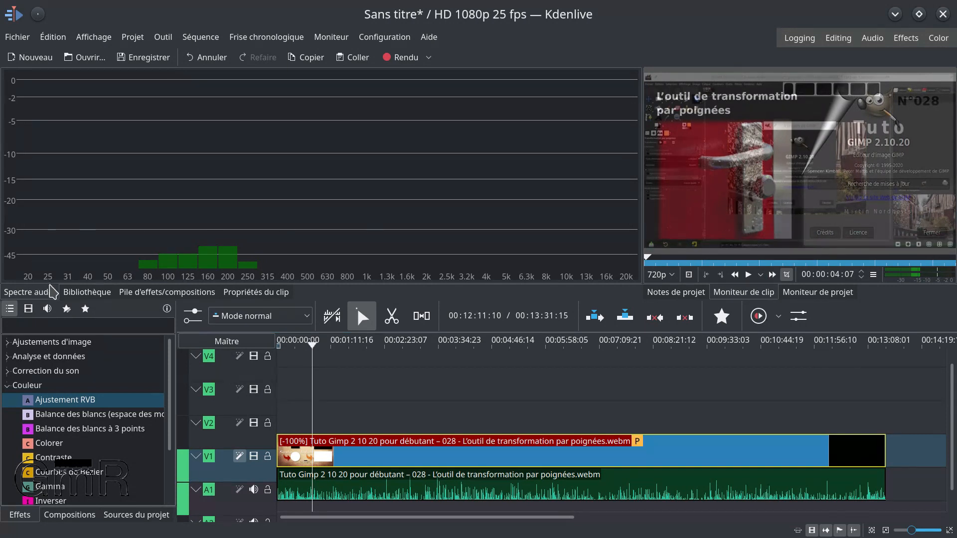
click(82, 293)
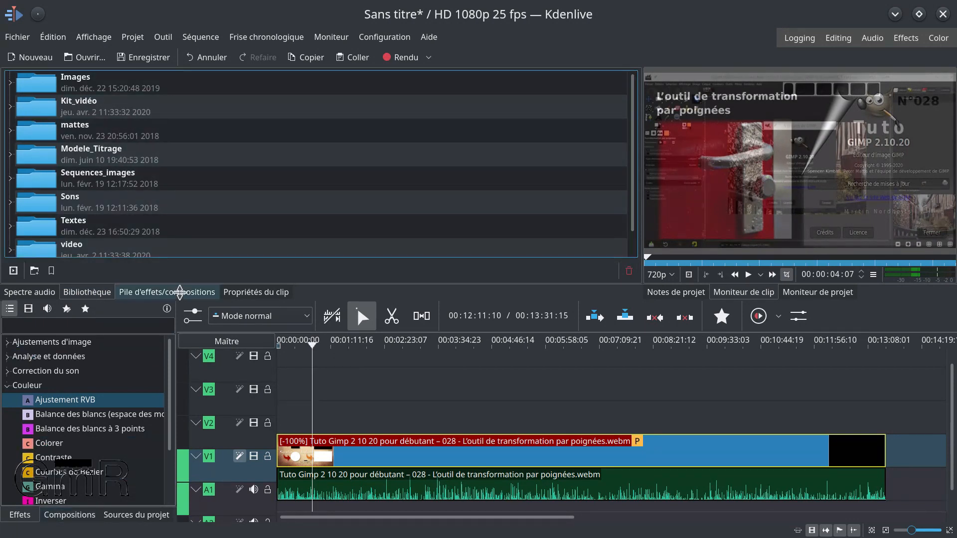
click(178, 293)
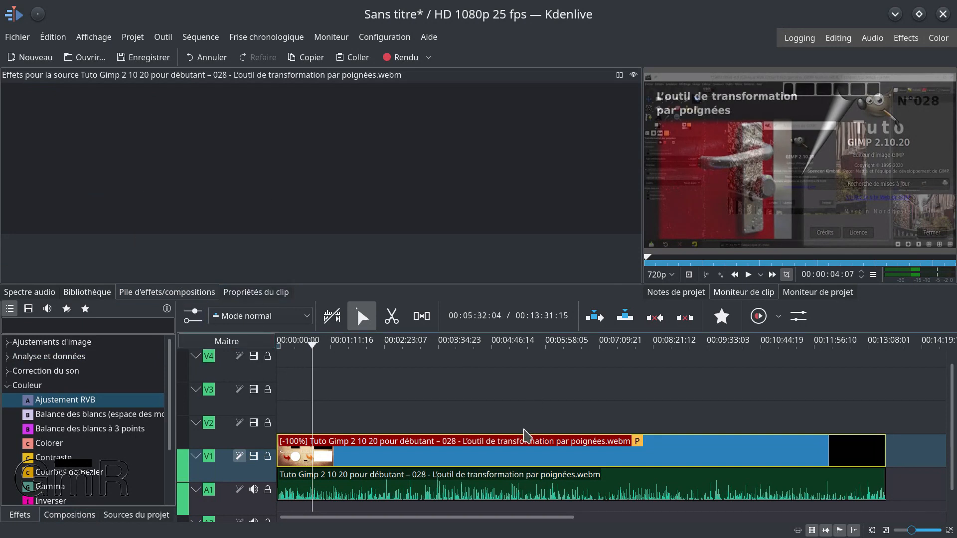
click(285, 297)
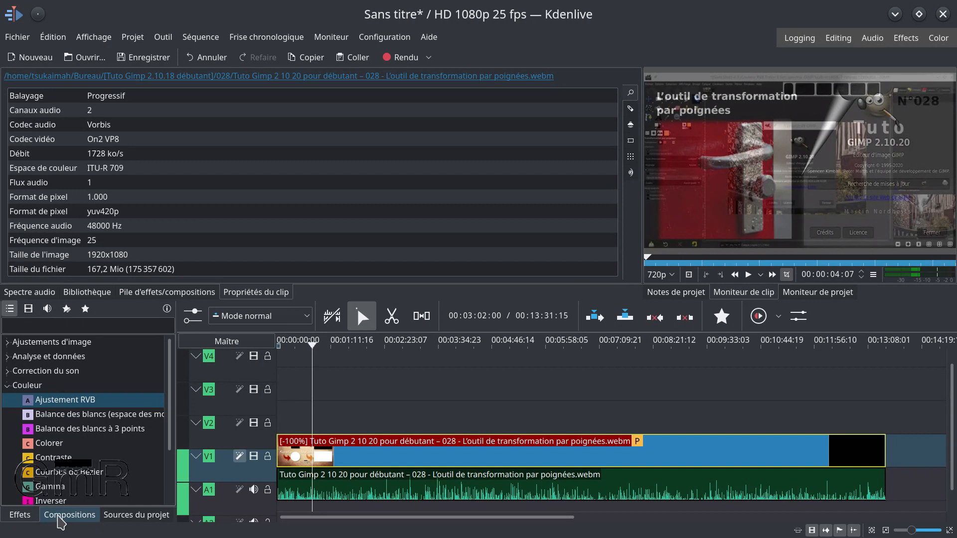
click(65, 516)
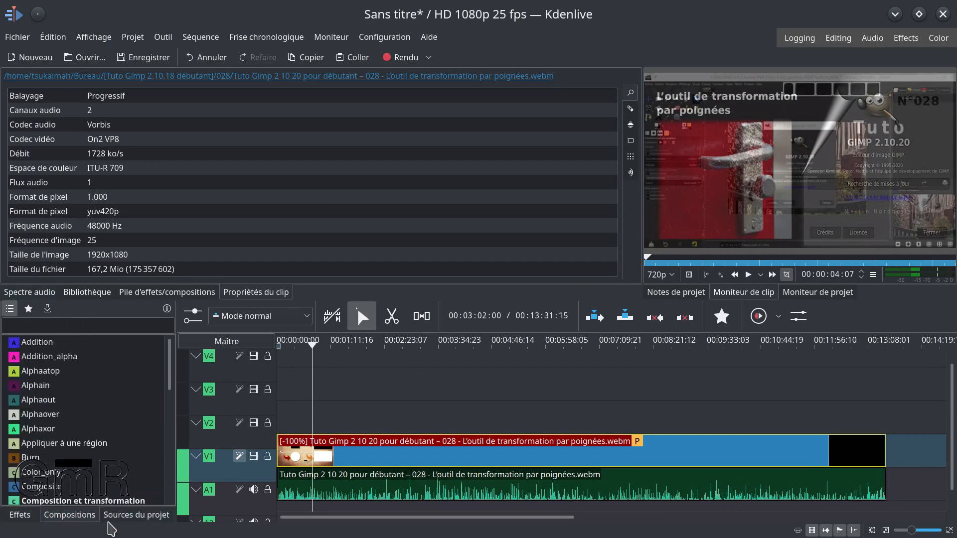
Add the Kit_vidéo folder from the library to the project's source clips.
click(114, 518)
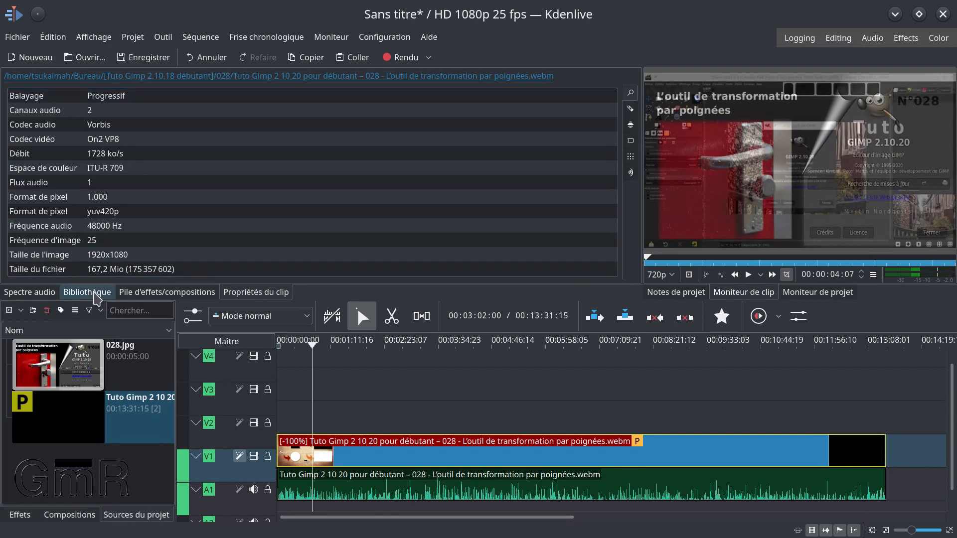
click(97, 295)
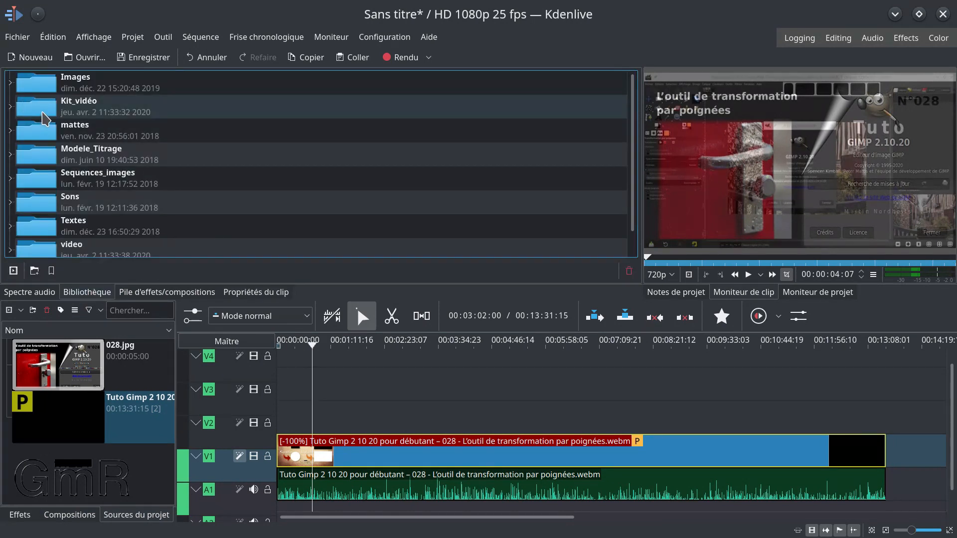
drag(45, 118, 60, 479)
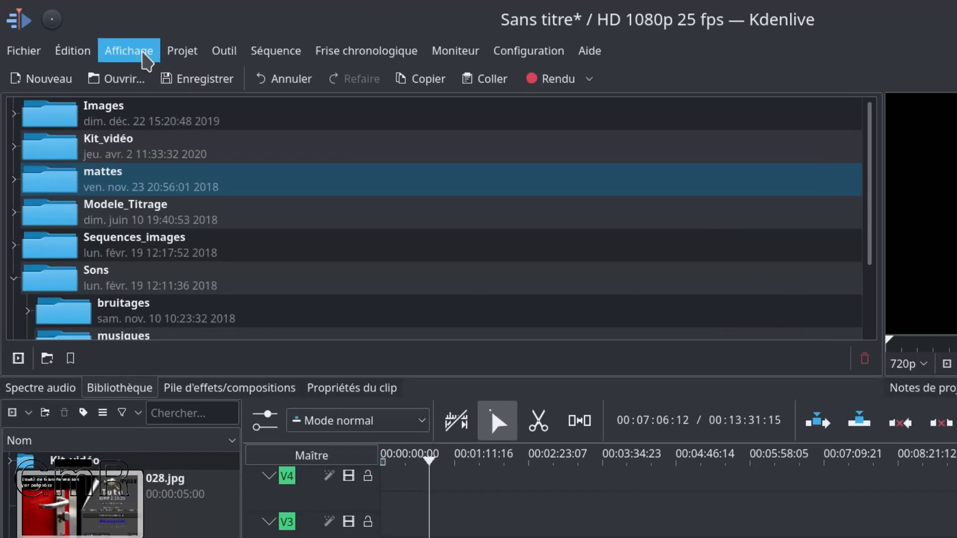
Move the Jojo_1 layout to the first position in the list of saved layouts.
click(94, 37)
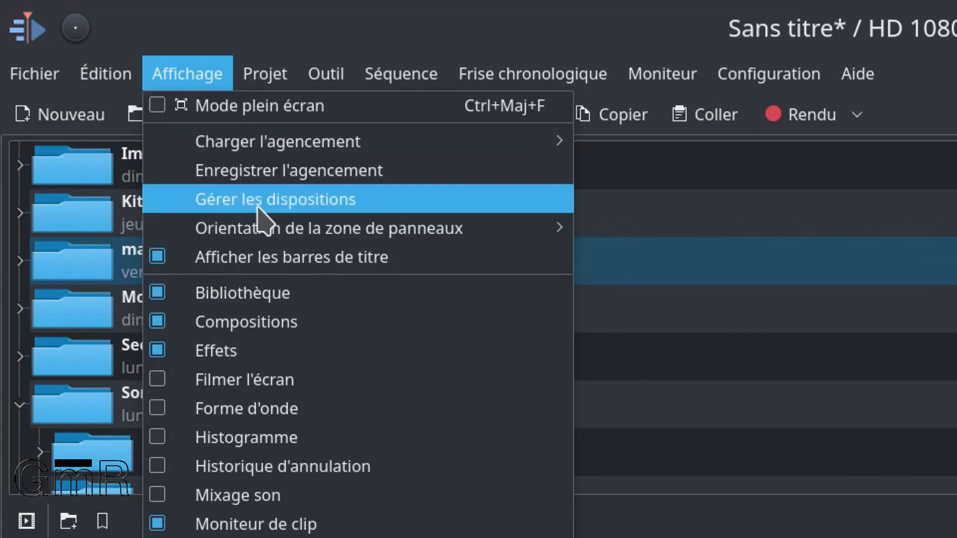
click(340, 208)
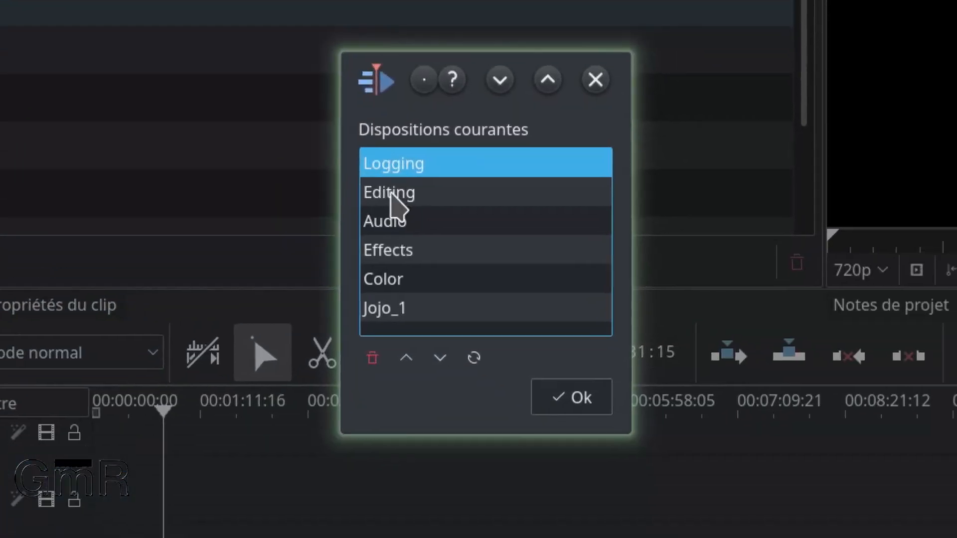
click(379, 300)
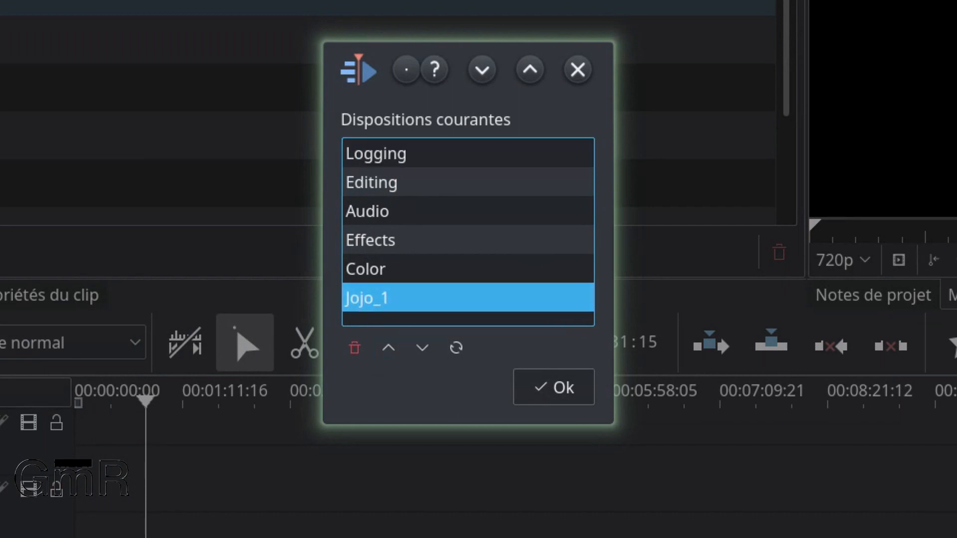
click(387, 347)
click(388, 349)
click(388, 348)
click(388, 349)
click(388, 348)
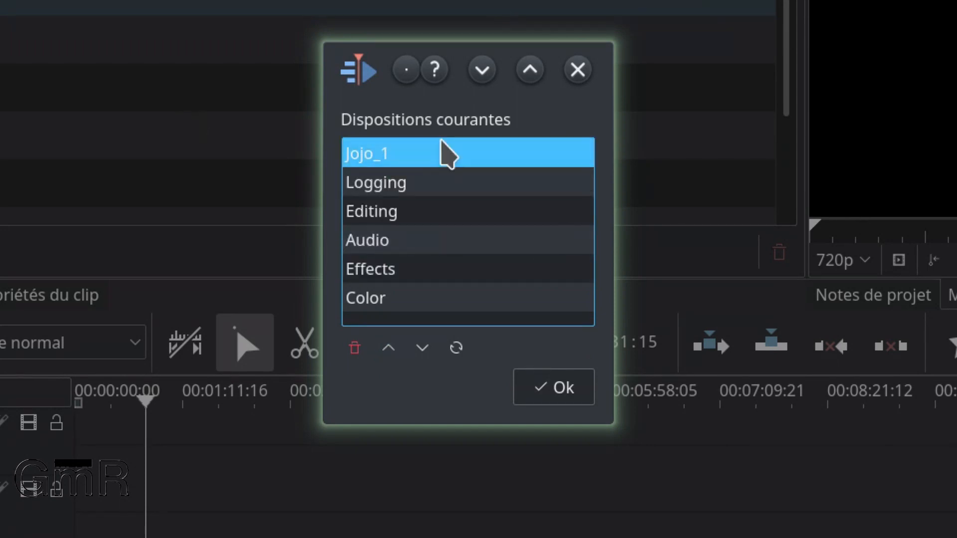
click(415, 187)
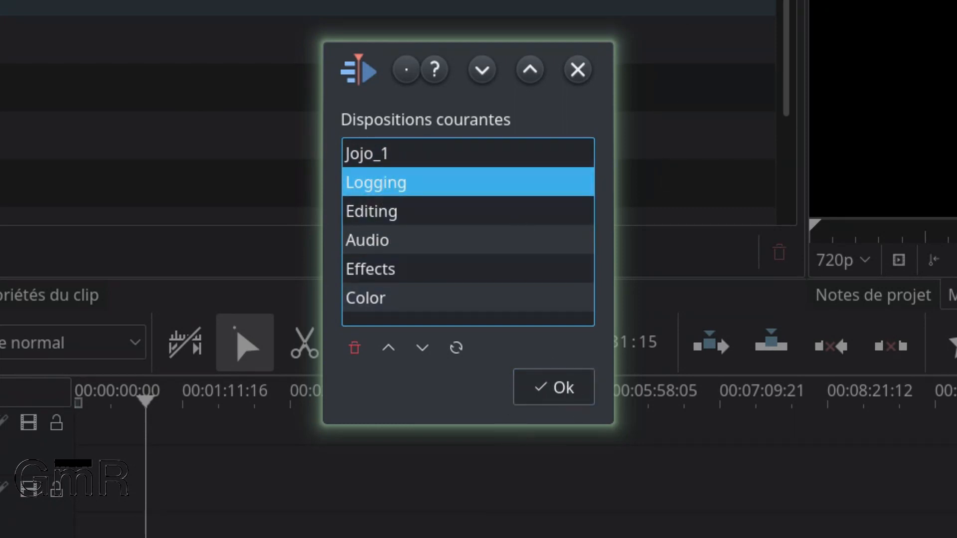
click(554, 388)
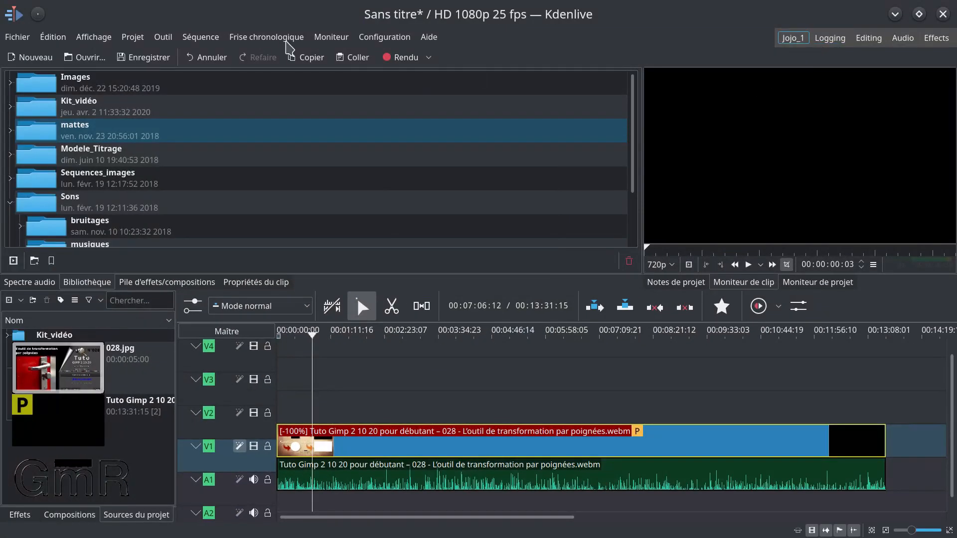
Show the Mixage son panel and dock it as a tab between Spectre audio and Bibliothèque.
click(108, 42)
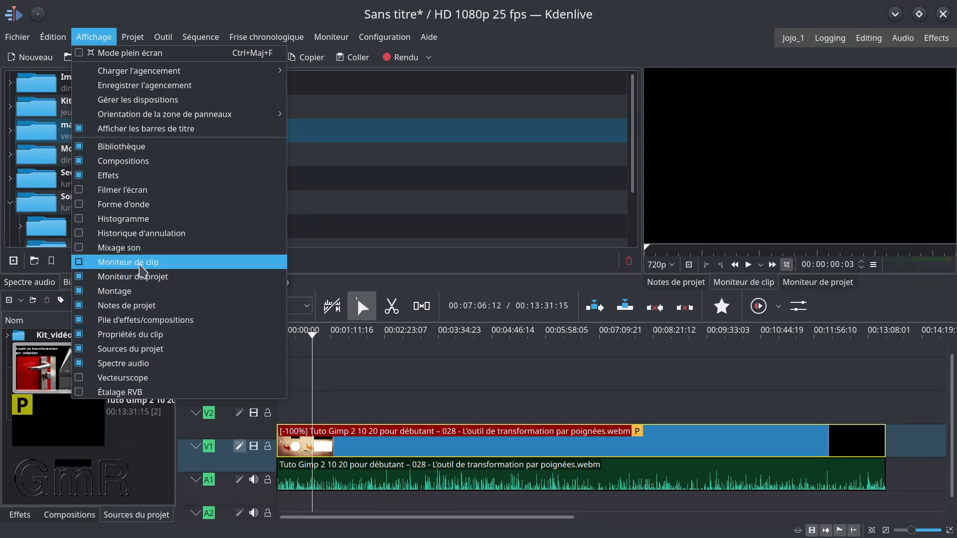
click(82, 253)
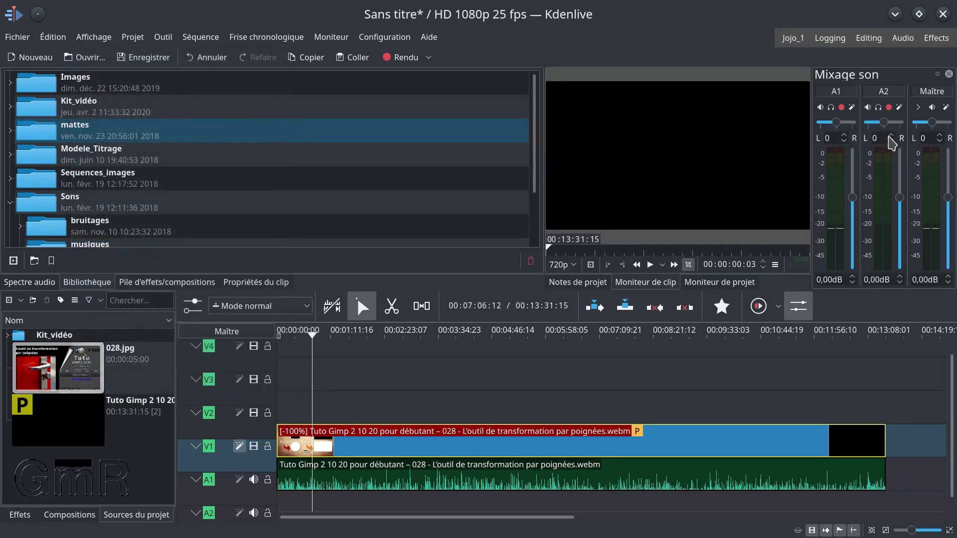
drag(864, 80, 351, 205)
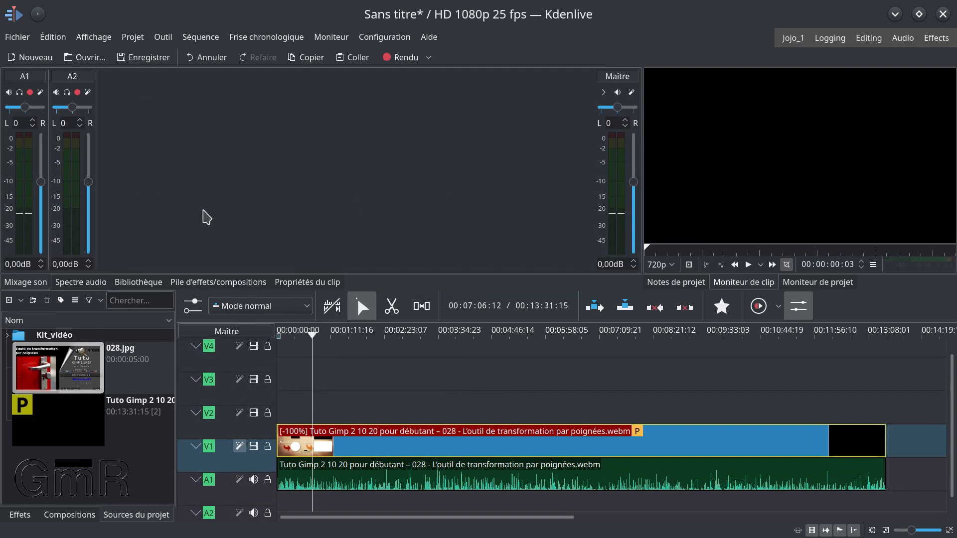
drag(29, 289, 81, 285)
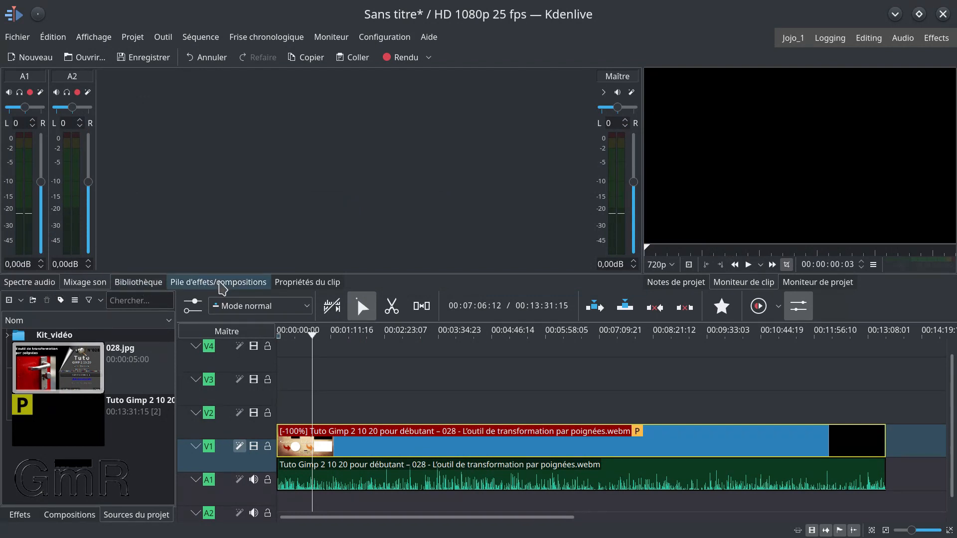
Add the favourite effect Position et zoom to the clip on track V1, with the effect stack displayed.
click(218, 282)
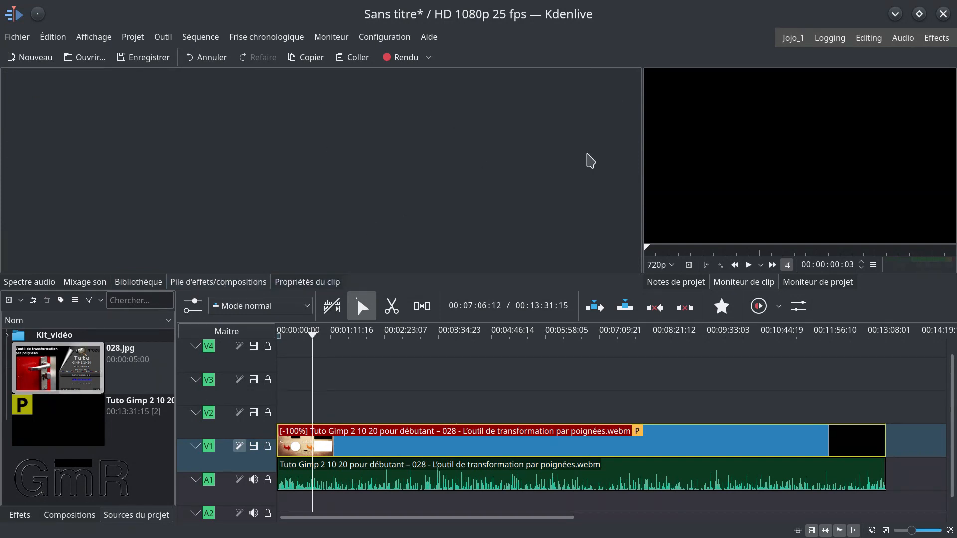
click(385, 441)
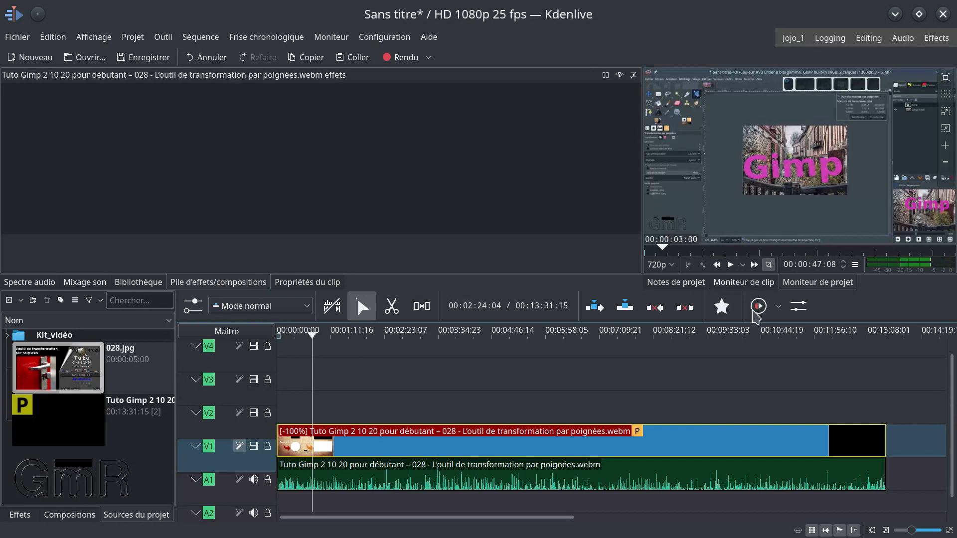
click(731, 313)
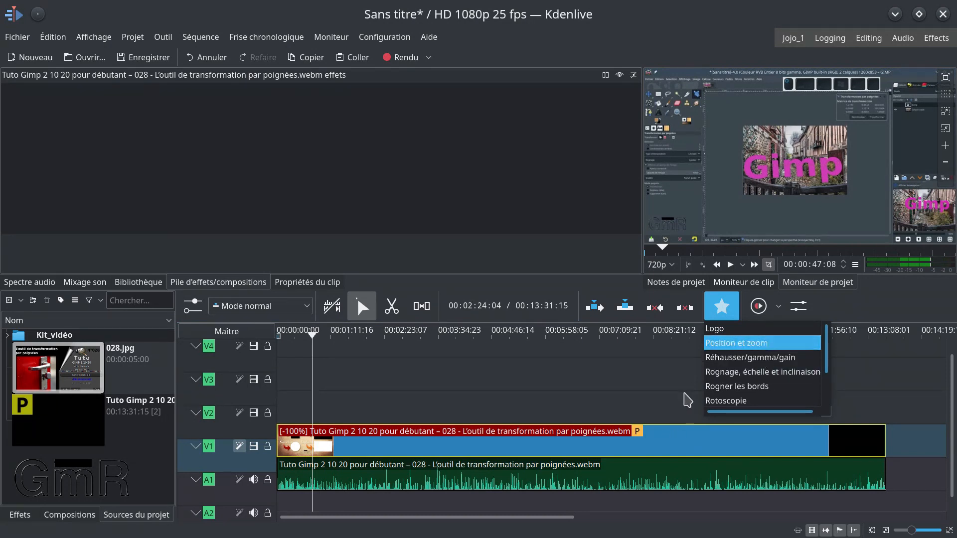
drag(766, 349, 600, 450)
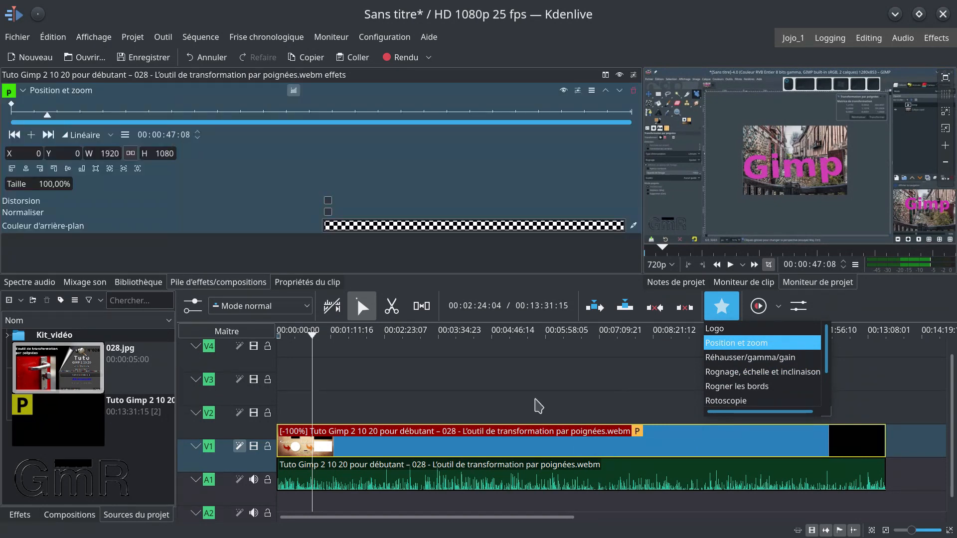
Add a keyframe at 00:02:36:10 with the picture shrunk to about 78% and offset, and delete the Position et zoom effect.
click(16, 131)
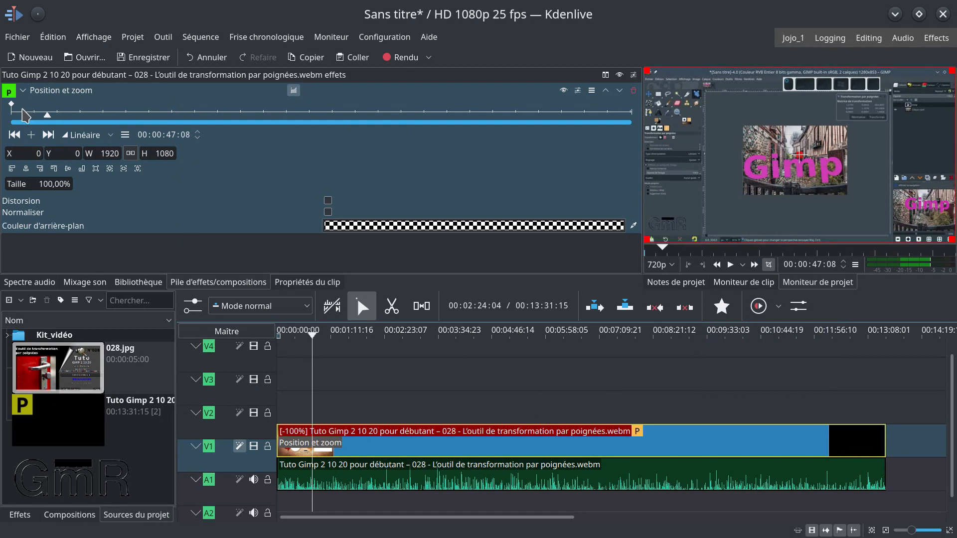
mouse_move(33, 116)
mouse_down()
mouse_move(92, 117)
mouse_move(20, 117)
mouse_move(131, 122)
mouse_up()
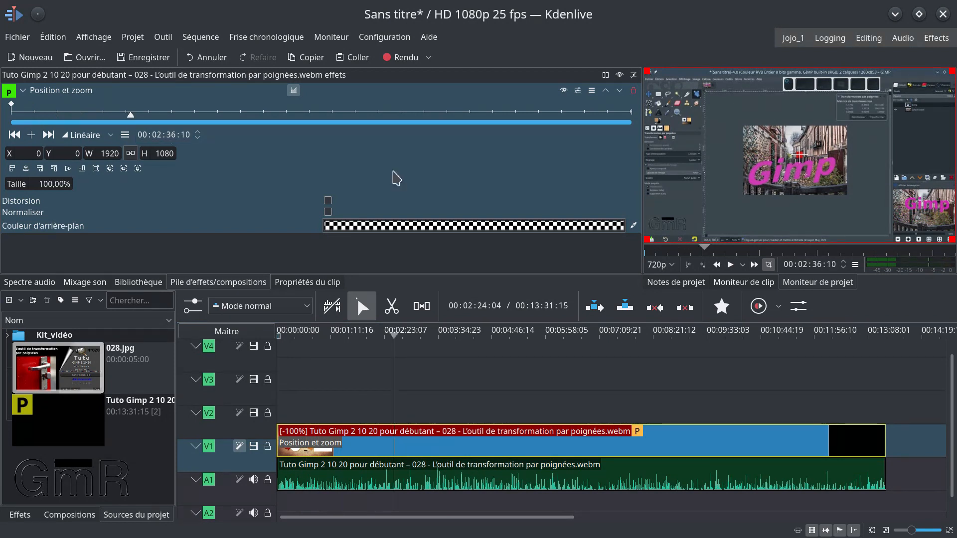
click(31, 134)
drag(643, 65, 680, 107)
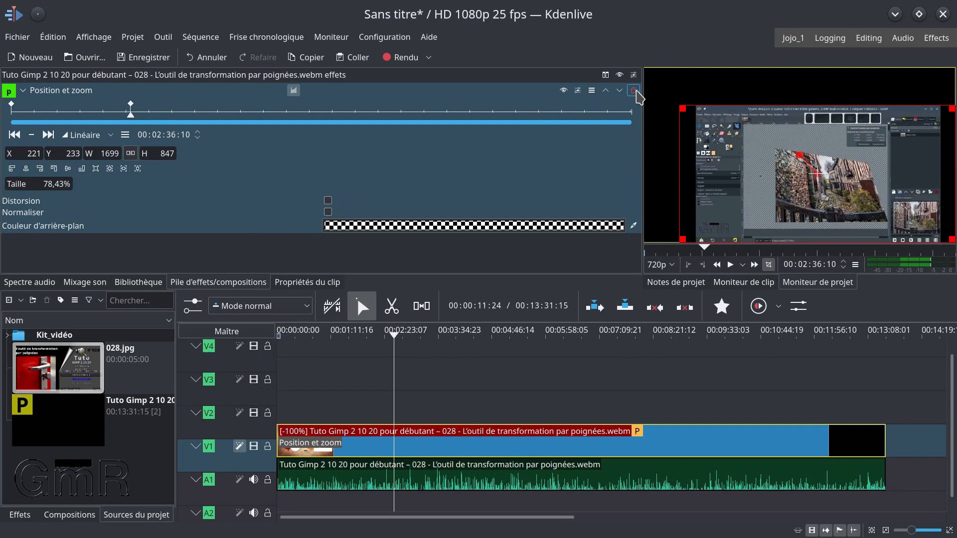
click(633, 90)
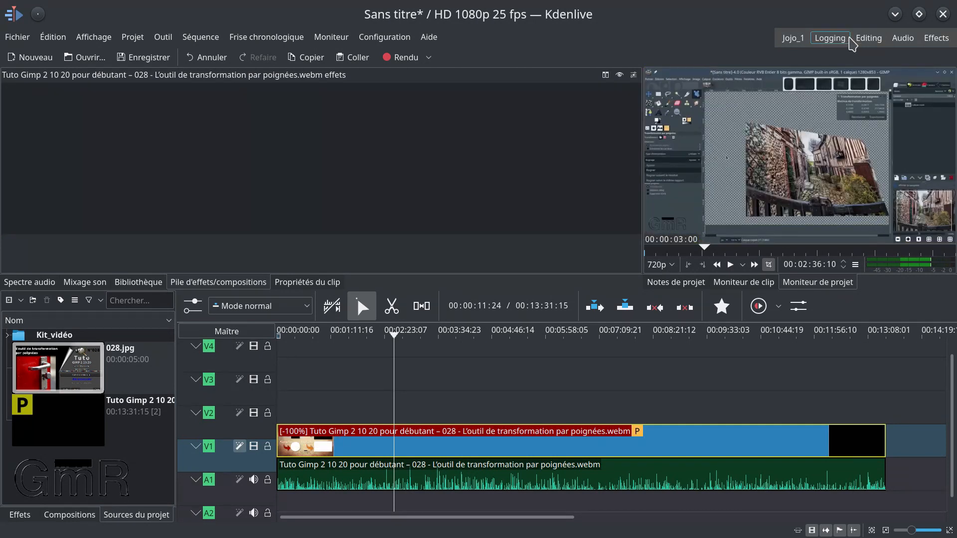
In the Logging layout, show the Effets panel, bring it to the front and hide it again.
click(837, 39)
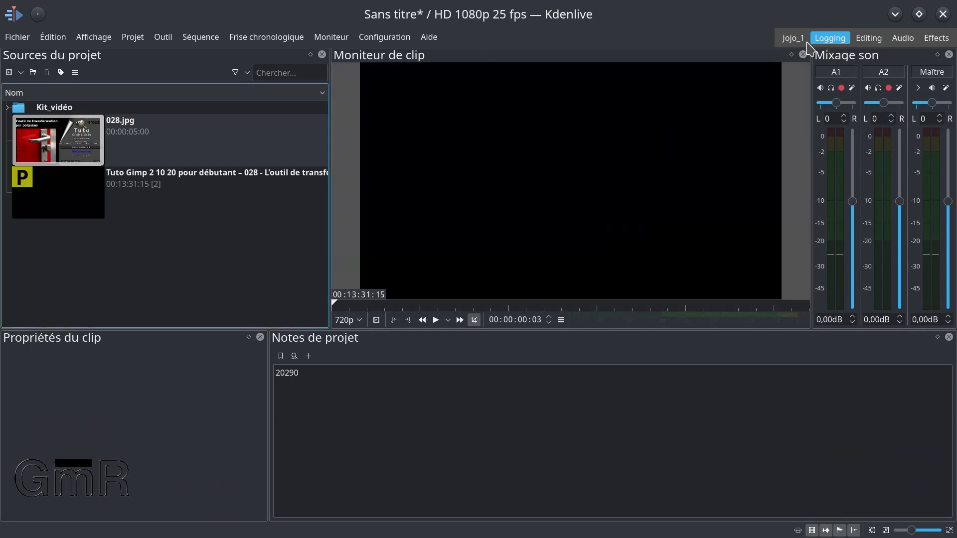
click(99, 39)
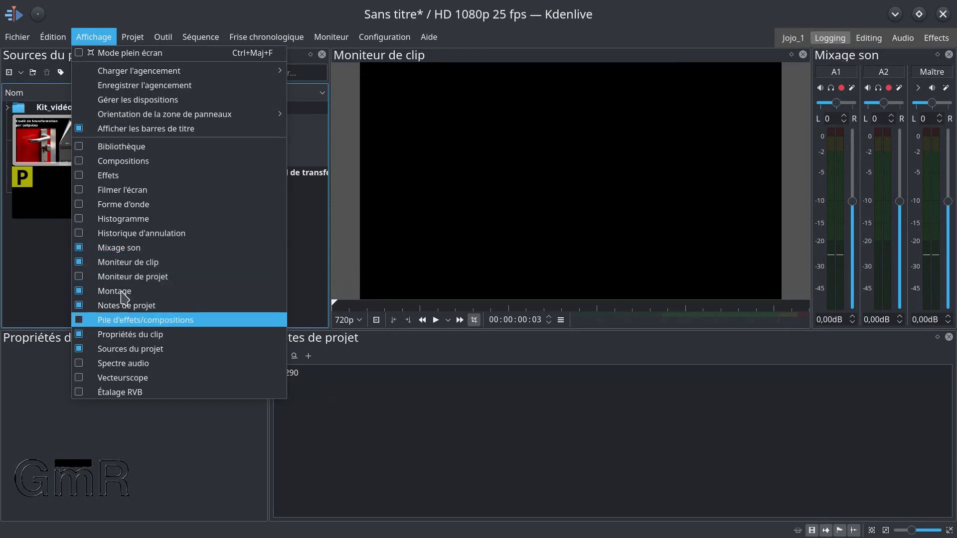
click(81, 178)
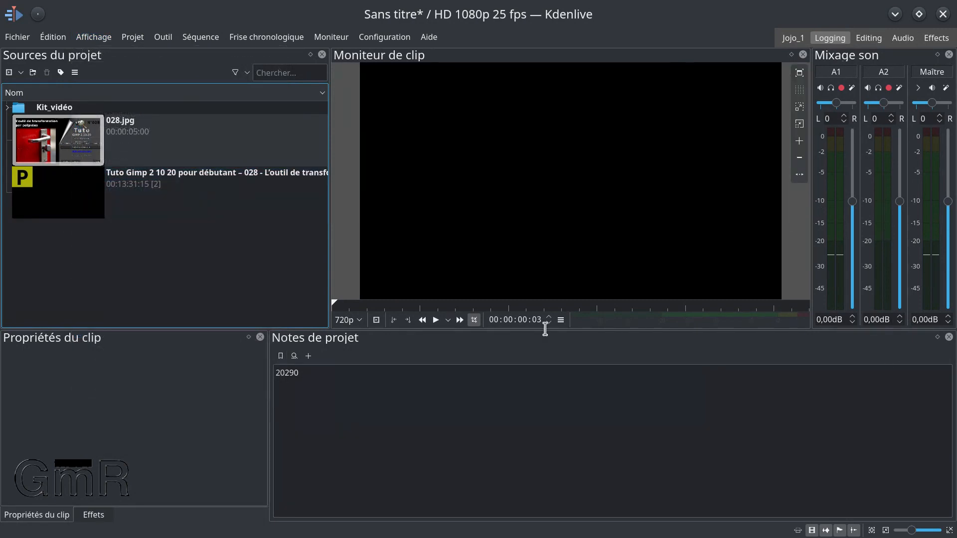
click(93, 516)
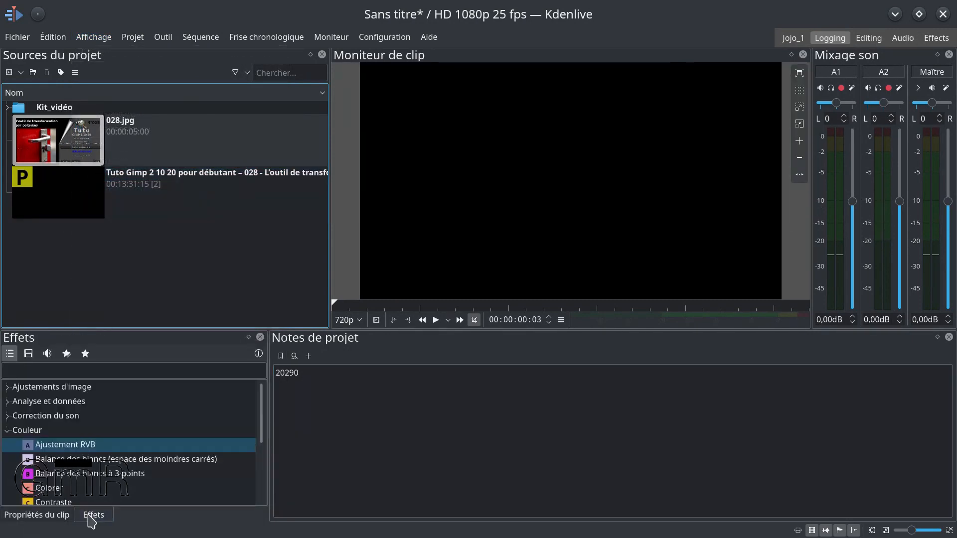
click(100, 40)
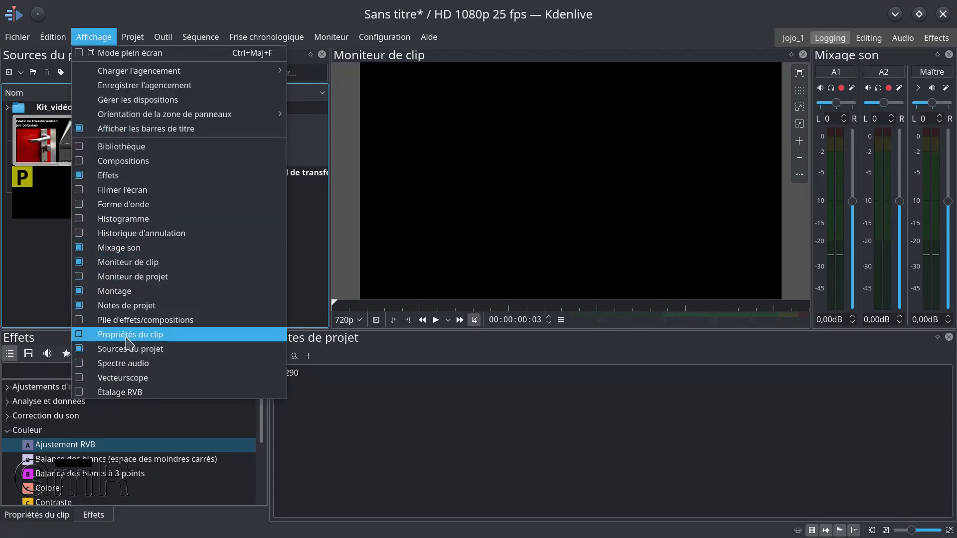
click(112, 181)
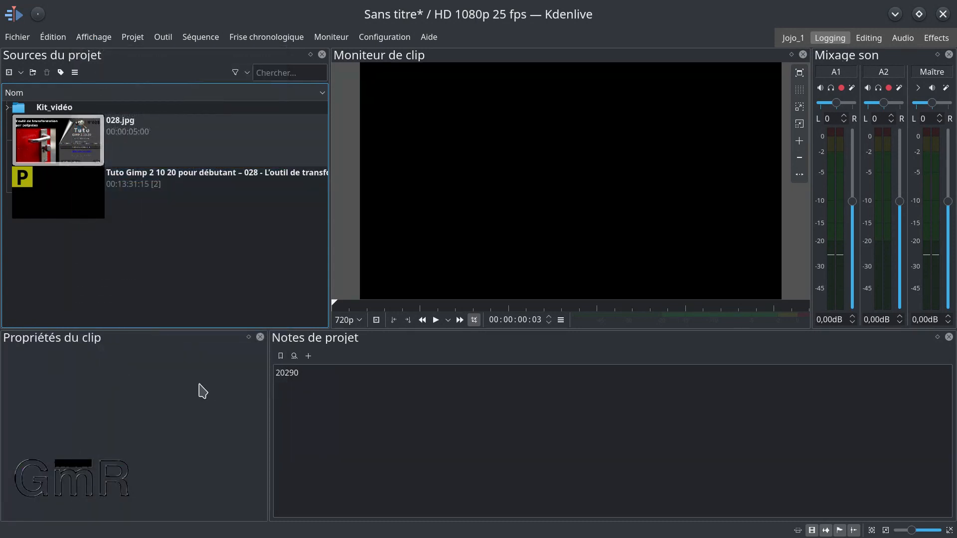
Select the Tuto Gimp video in the project sources and examine its clip properties.
click(57, 159)
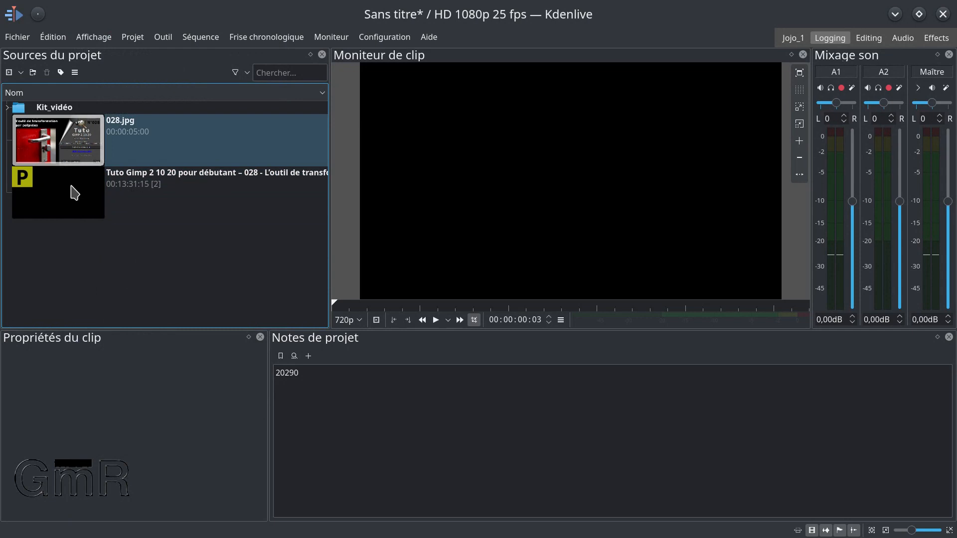
click(76, 194)
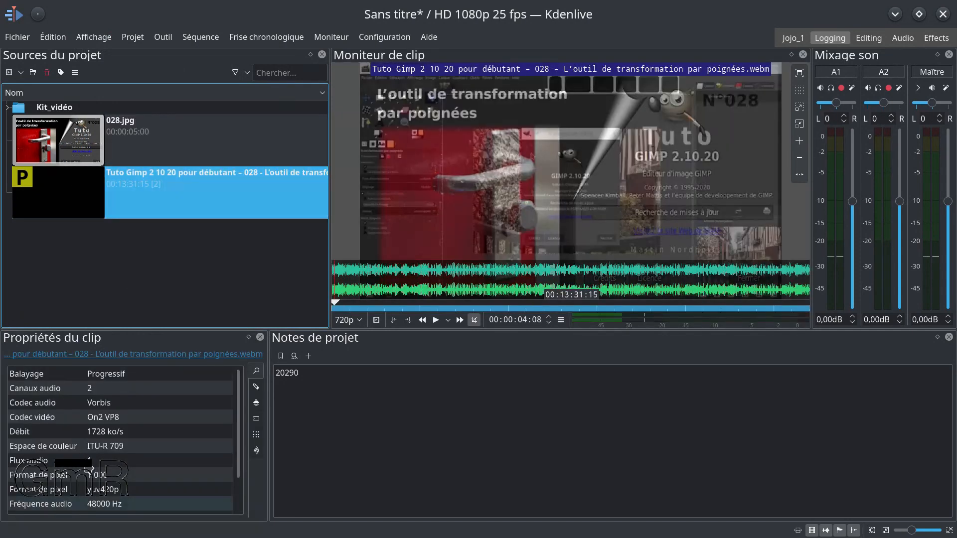
scroll(98, 424, down, 2)
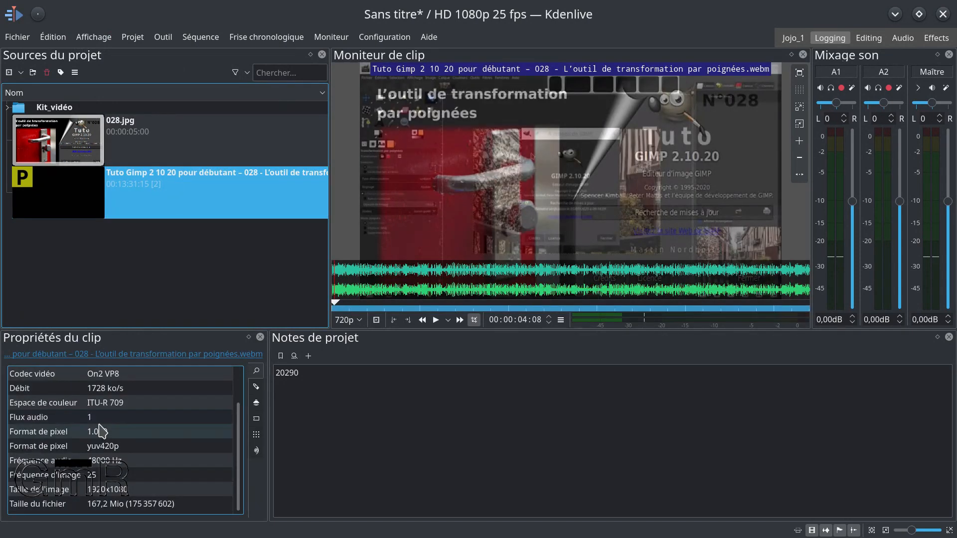
scroll(99, 424, up, 2)
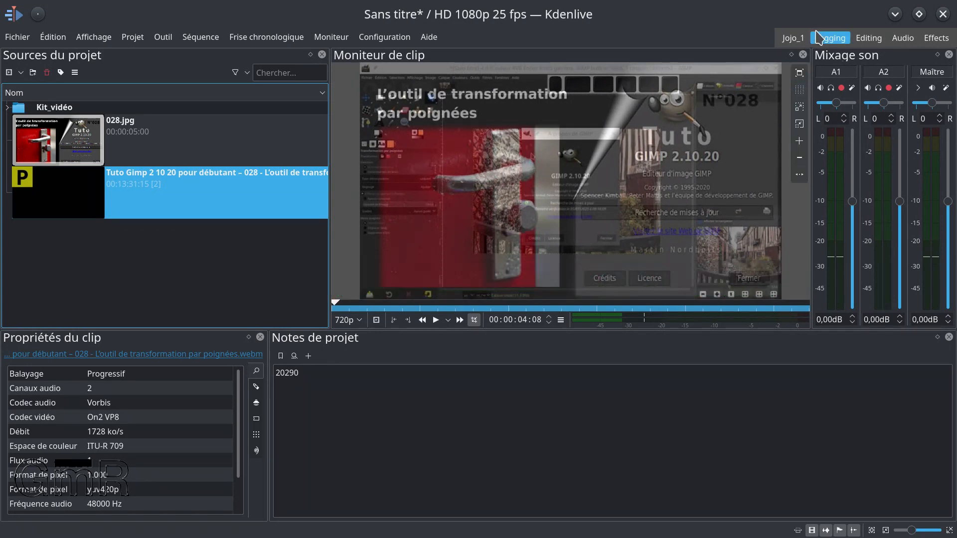
Switch the workspace back to the Jojo_1 layout.
click(874, 38)
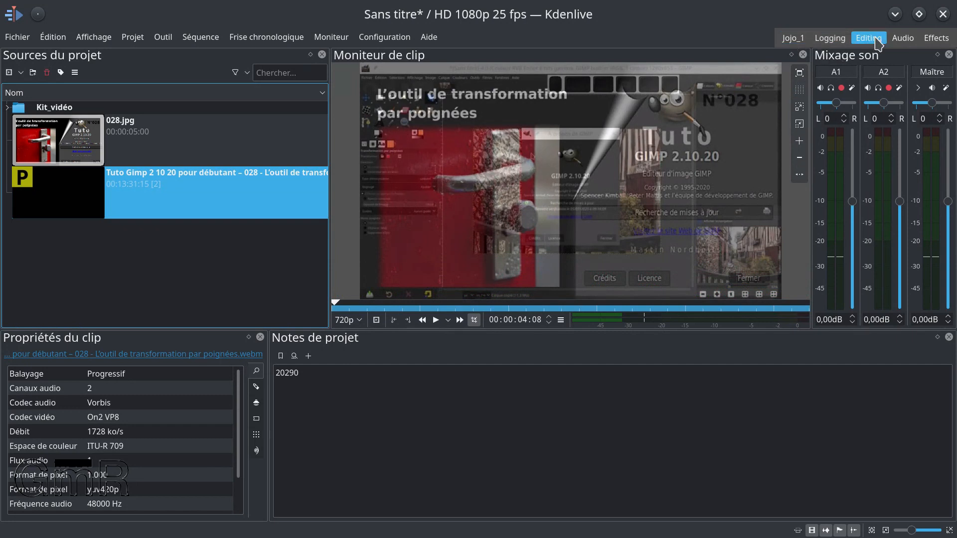
click(792, 38)
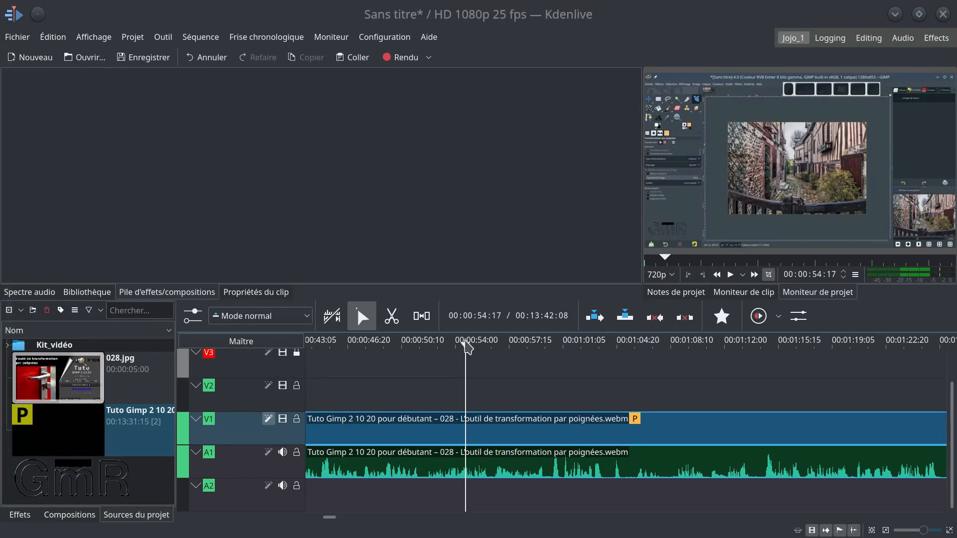
Add a timeline guide at 00:00:54:16, rename it 1 and shift it to 00:00:55:00, with the playhead placed on it.
key(g)
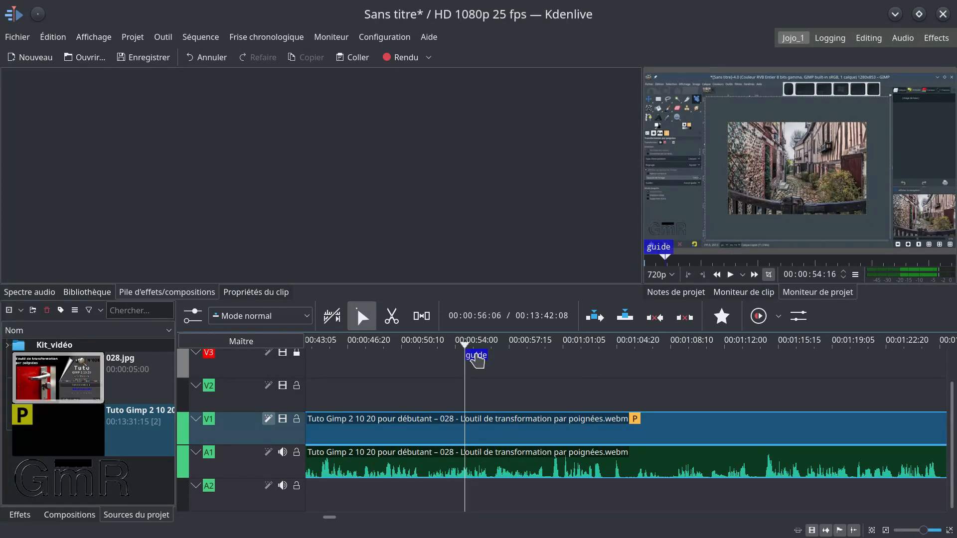
double_click(476, 355)
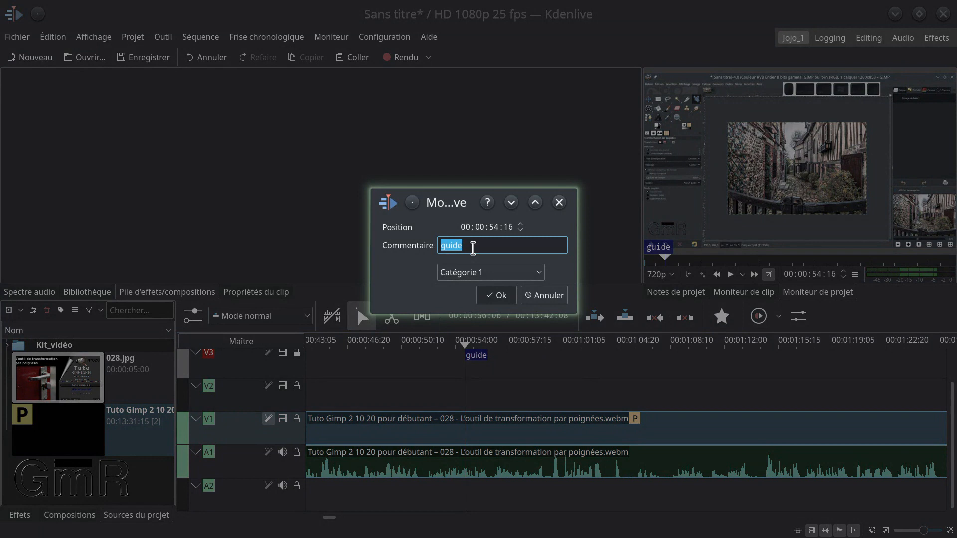
text(1)
click(520, 224)
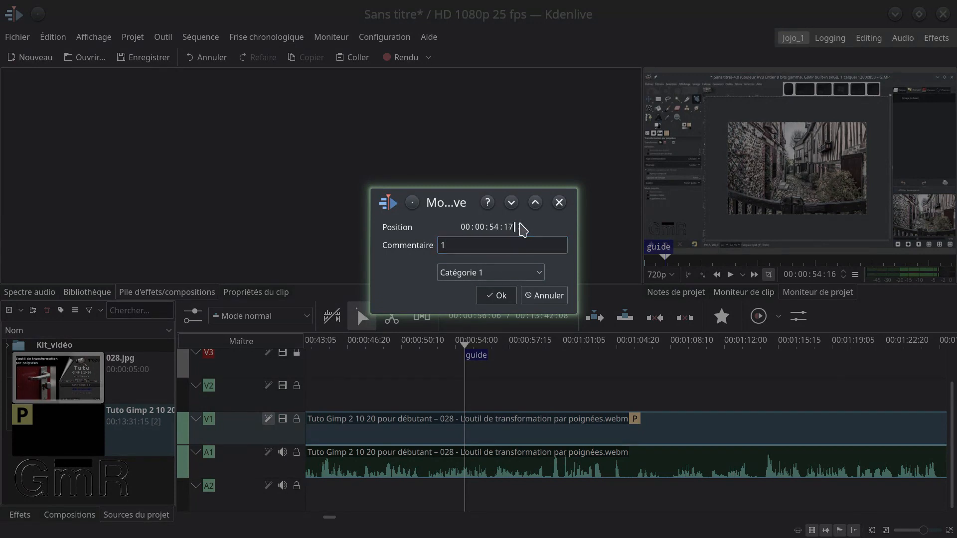
click(519, 223)
click(500, 296)
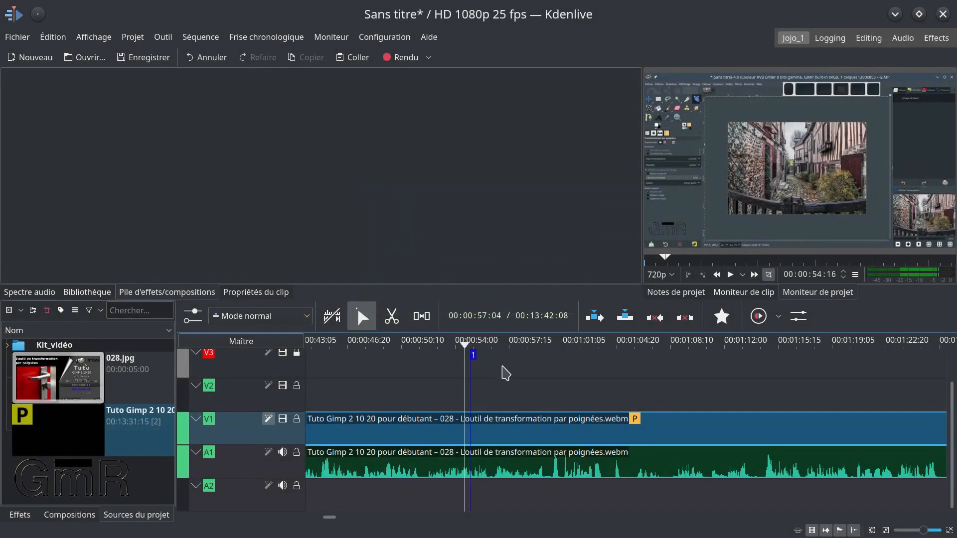
click(472, 355)
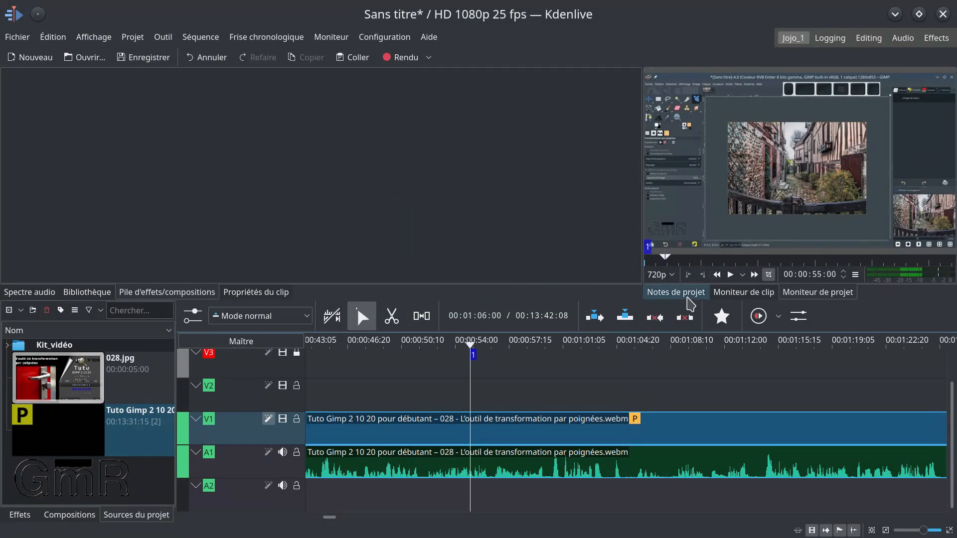
Clear the existing project notes and insert a timecode note for the playhead position 00:00:55:00.
click(690, 304)
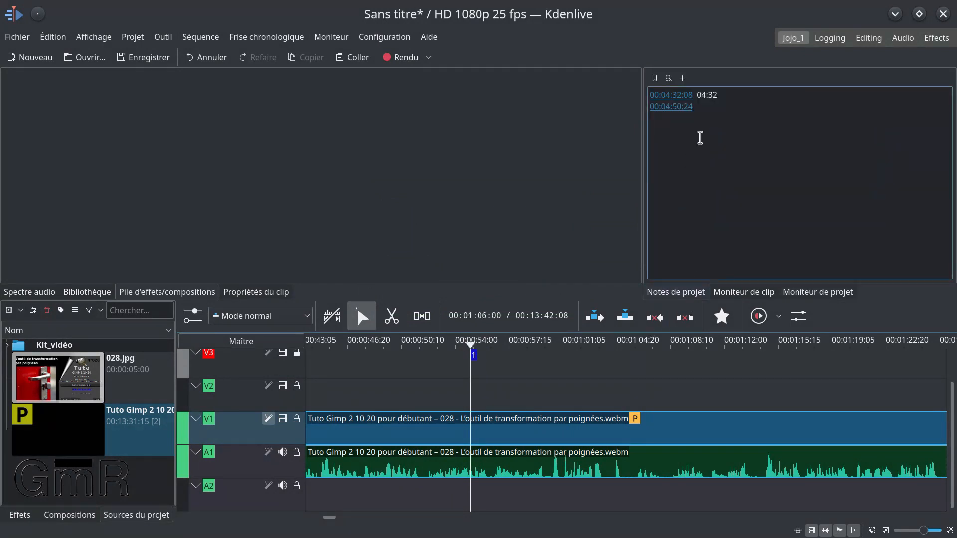
key(ctrl+a)
key(Delete)
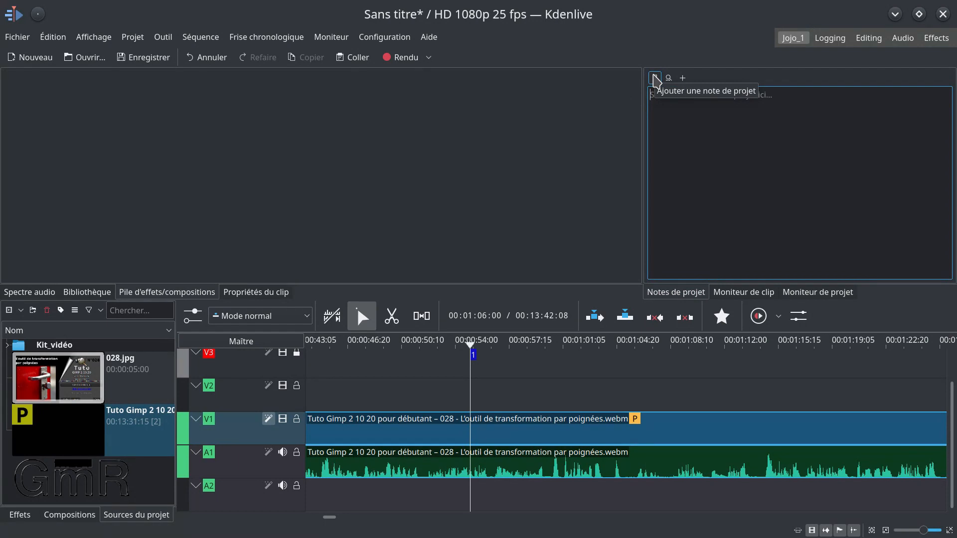
click(654, 78)
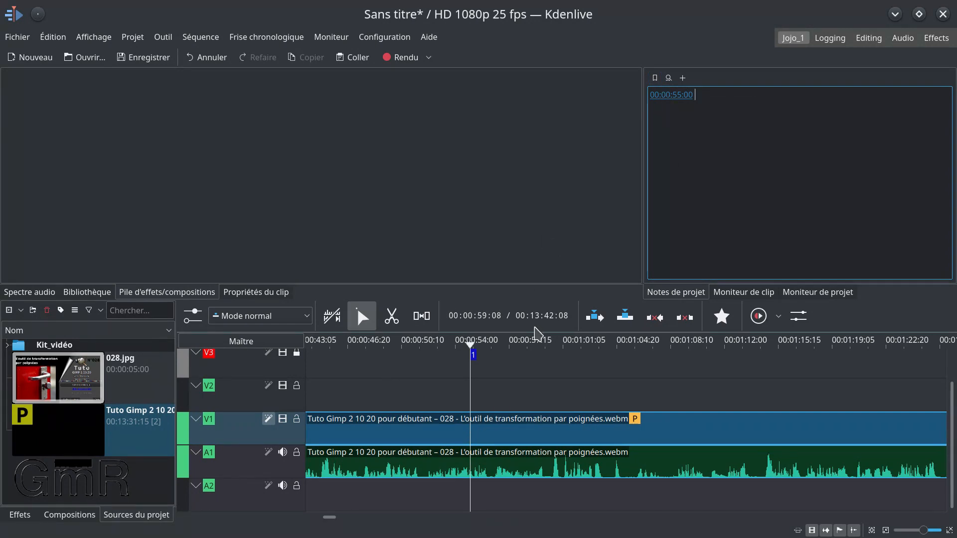
Show the project monitor again, place the playhead at 00:00:57:00 and add a timeline guide there.
click(504, 345)
drag(506, 350, 481, 345)
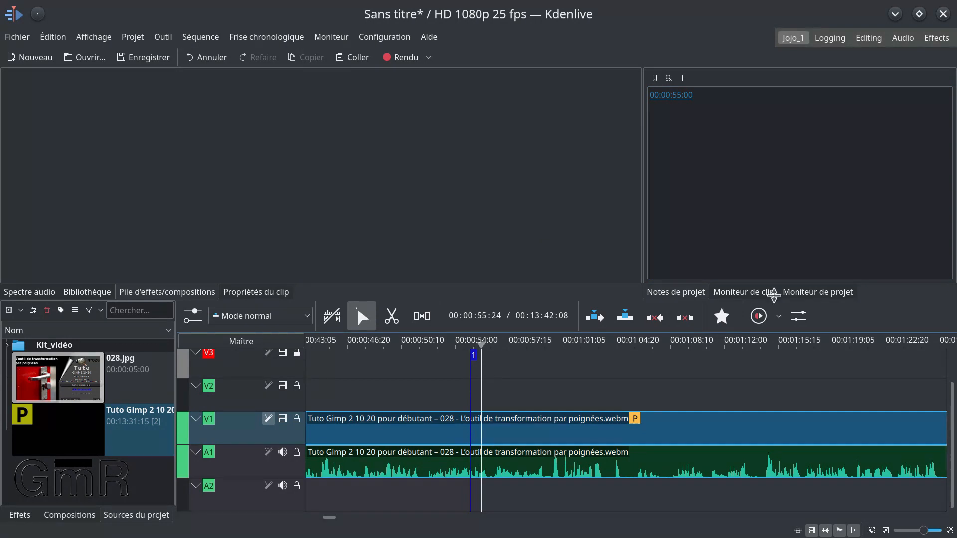
click(805, 292)
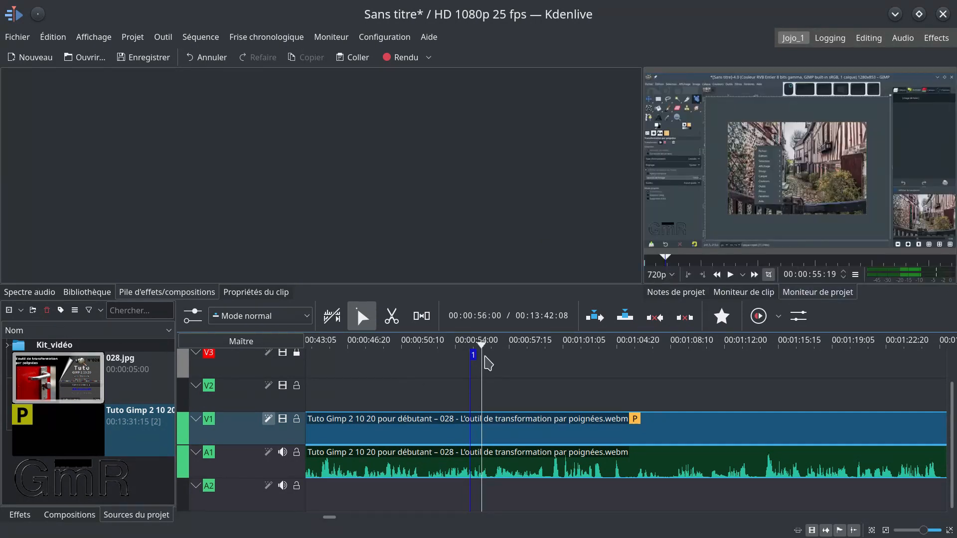
click(469, 340)
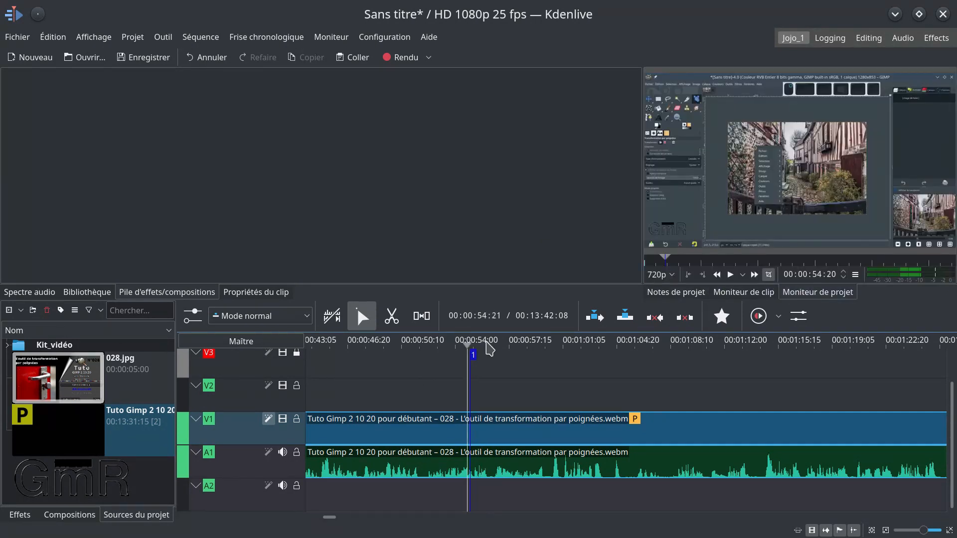
key(space)
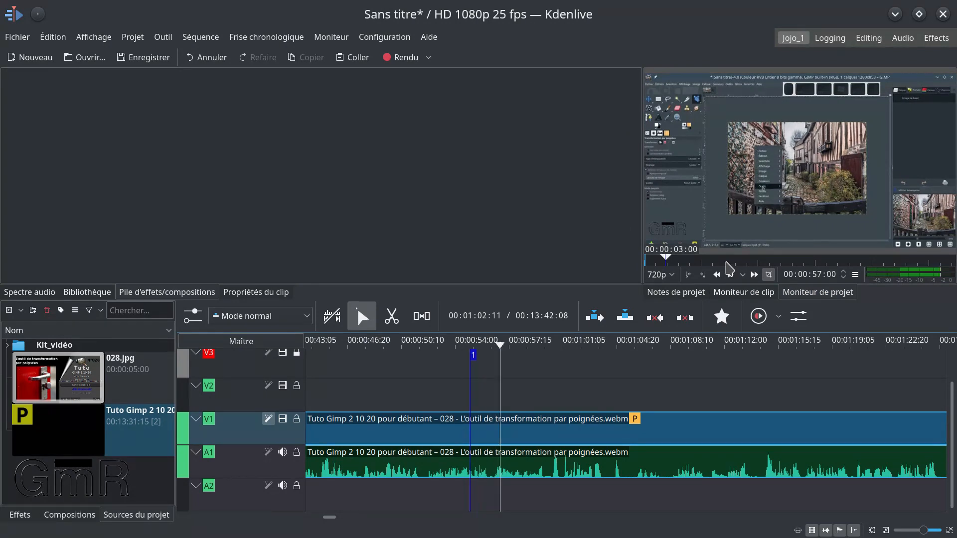
key(g)
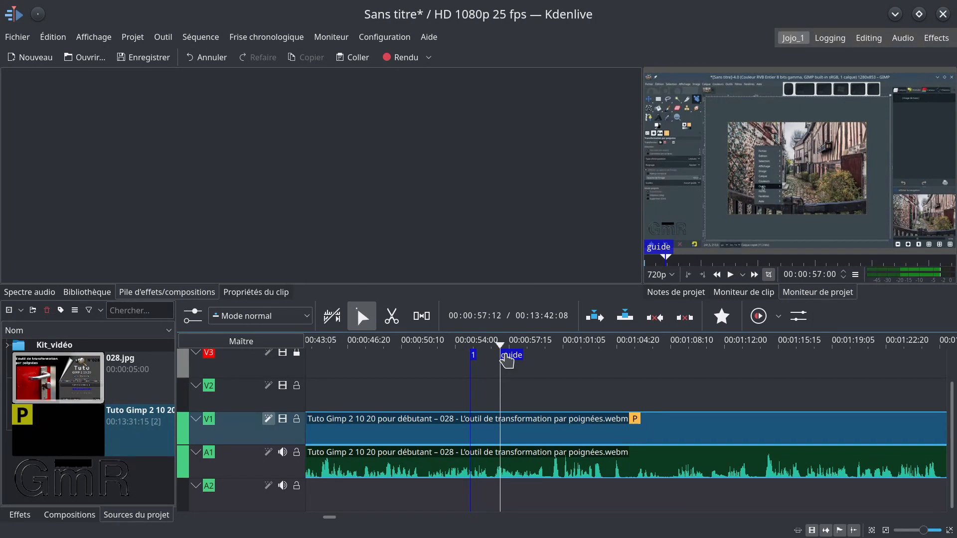
Rename the guide at 00:00:57:00 to 2 and assign it to Catégorie 0.
double_click(507, 359)
text(2)
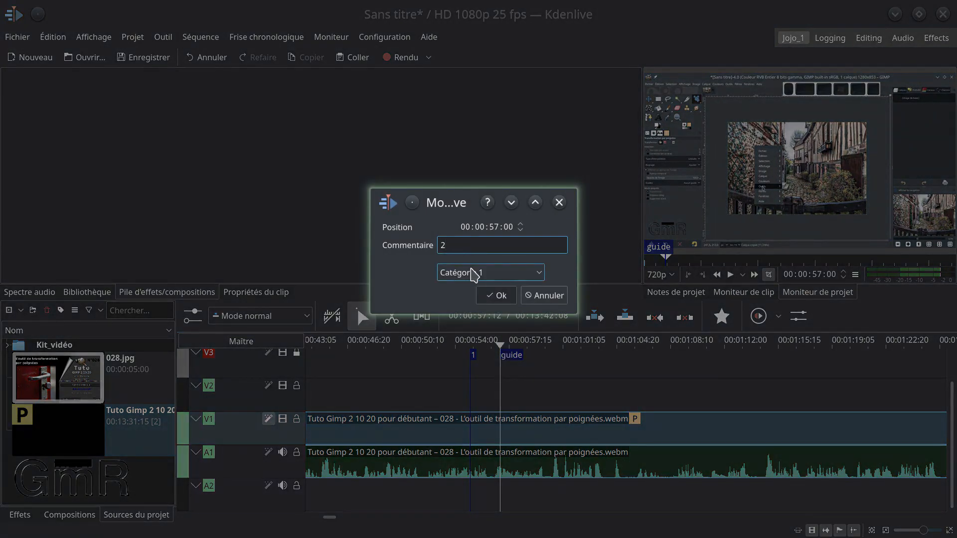
click(474, 274)
click(464, 286)
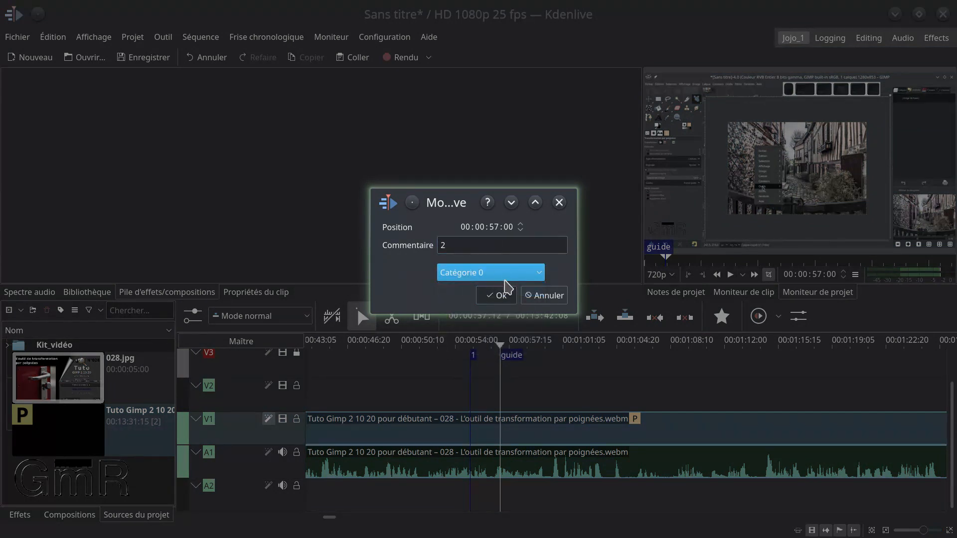
click(502, 296)
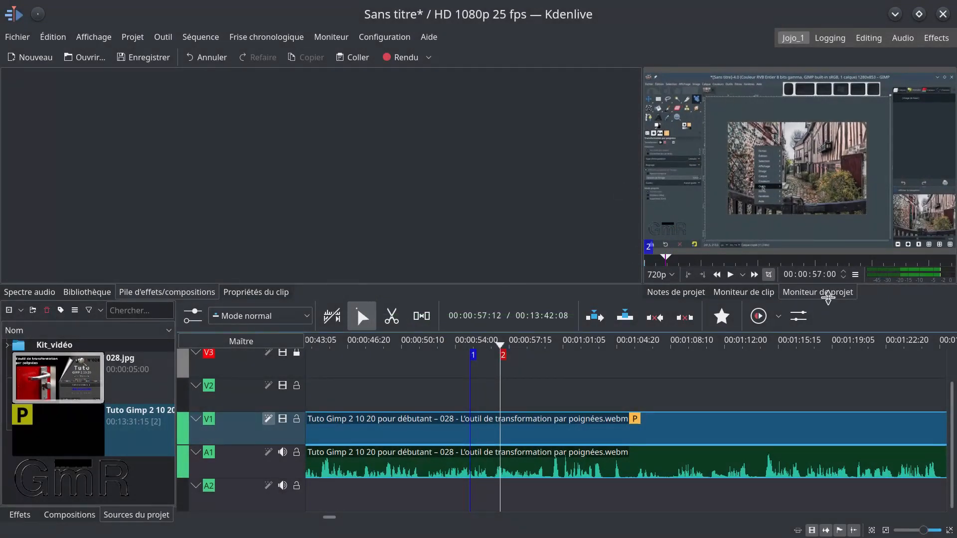
In the project notes, label the 00:00:55:00 timecode 1 and add a 00:00:57:00 timecode labelled 2.
click(674, 295)
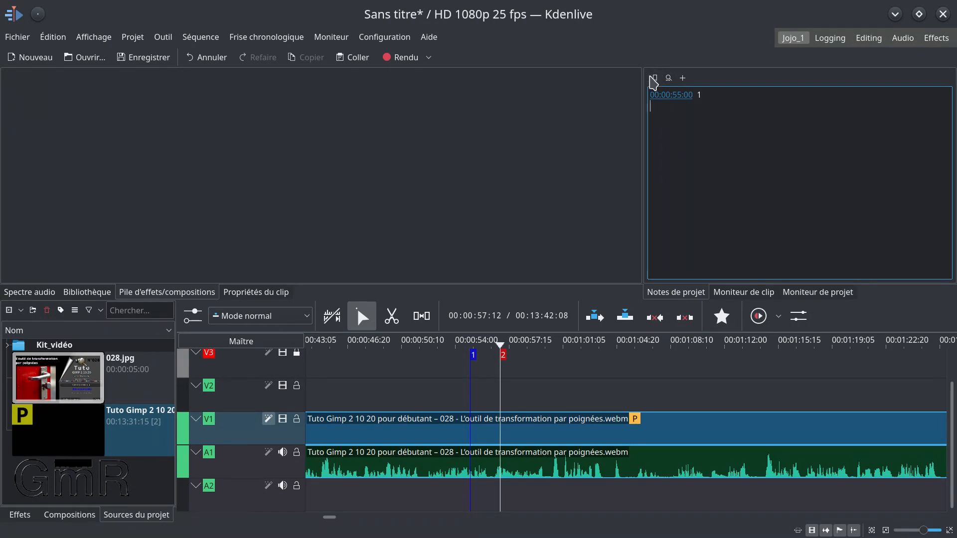
click(654, 78)
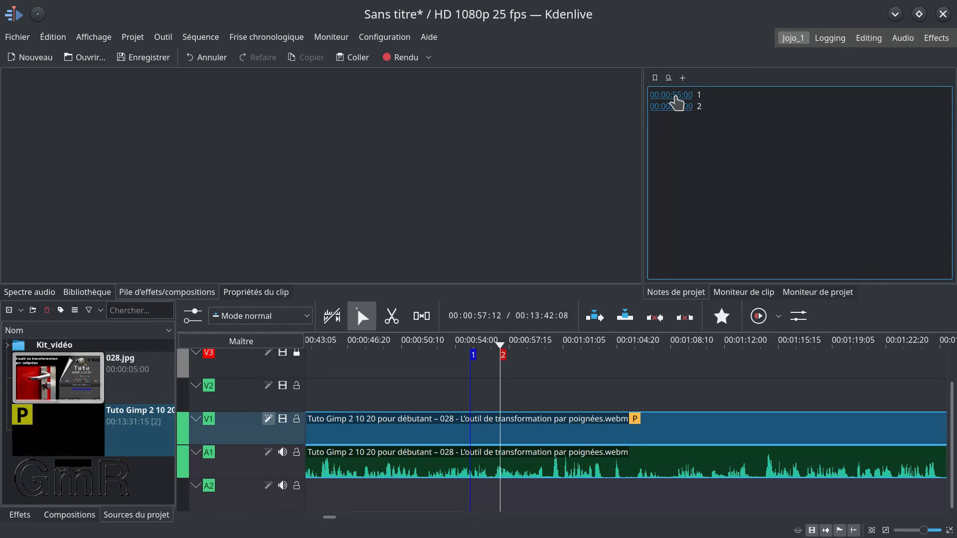
Jump to 00:00:55:00 through its timecode link in the project notes and remove guide 1 from the timeline.
click(676, 95)
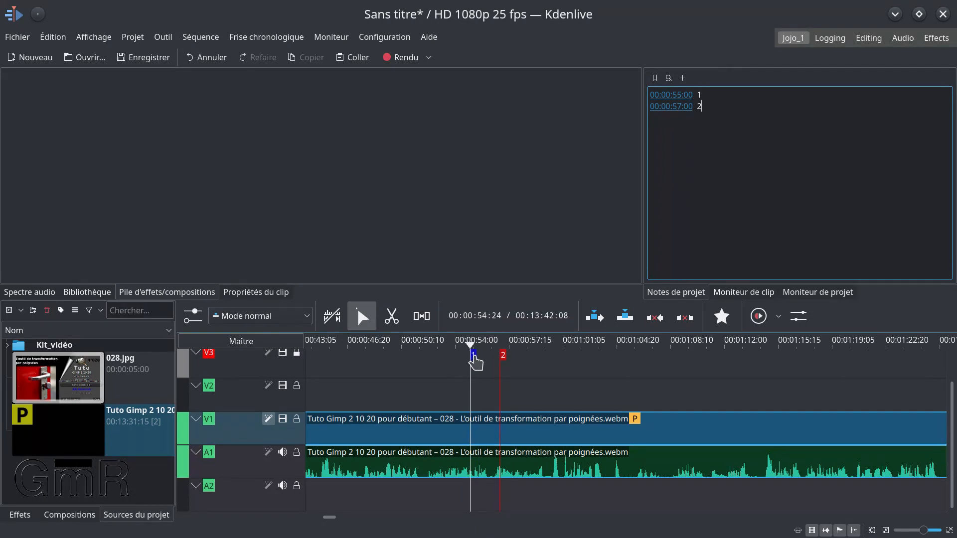
click(504, 354)
text(g)
click(478, 343)
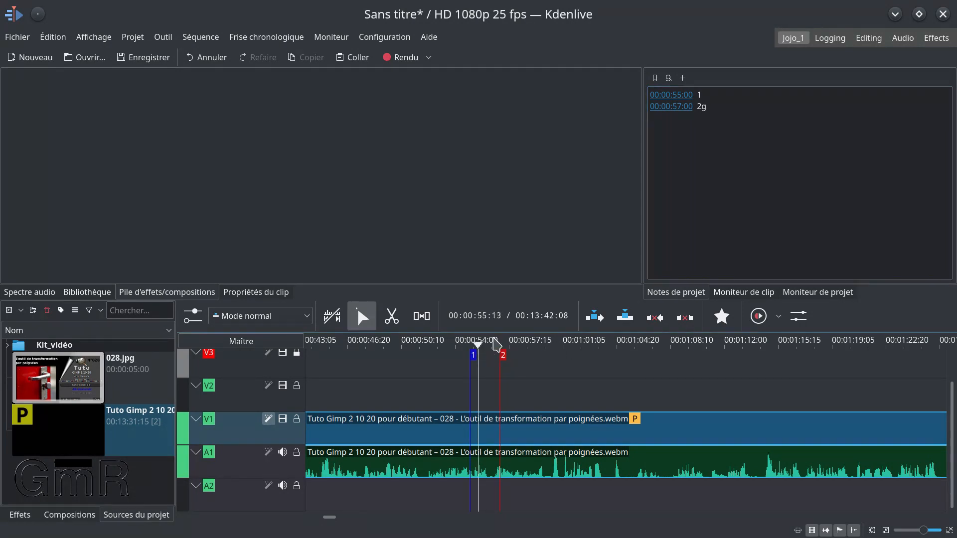
click(677, 96)
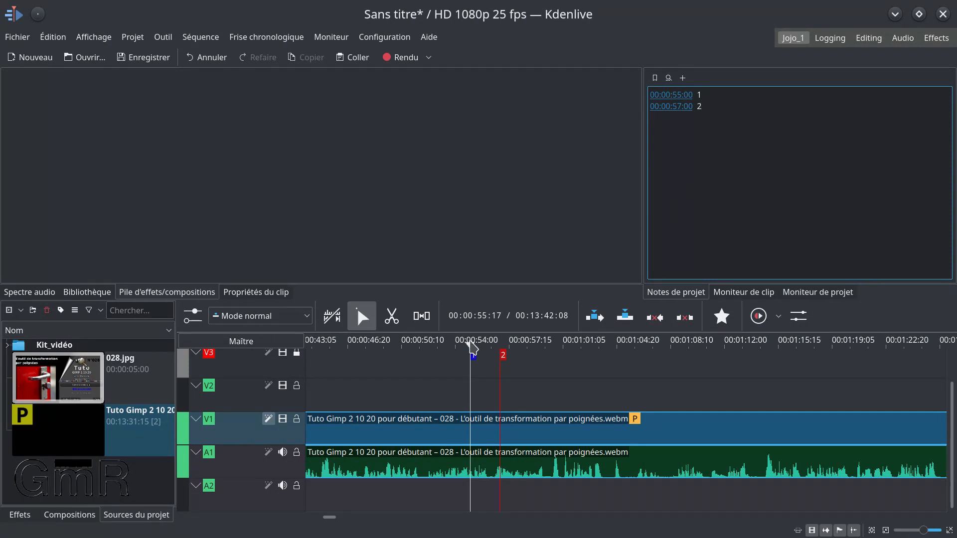
click(470, 342)
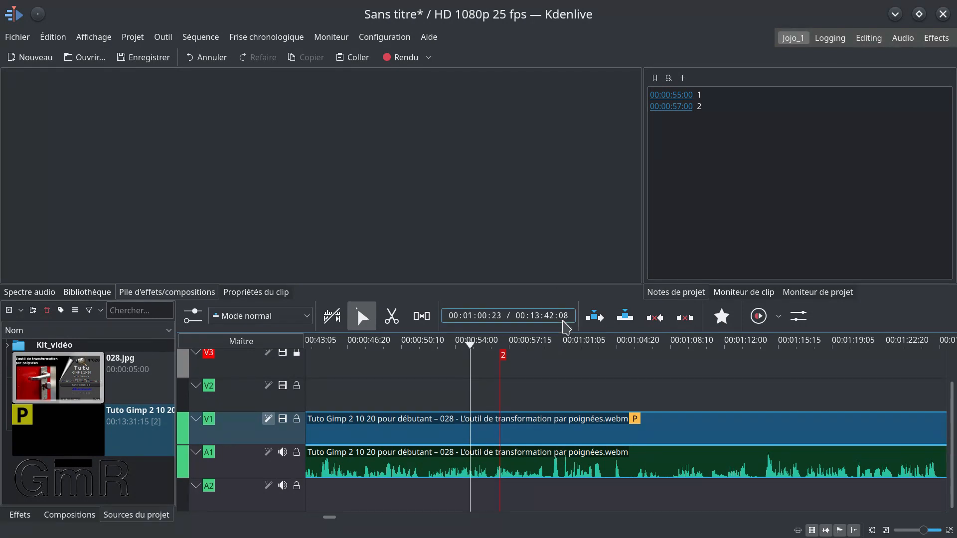
Return the playhead to 00:00:55:00 through its project note link and add a new timeline guide there.
click(537, 339)
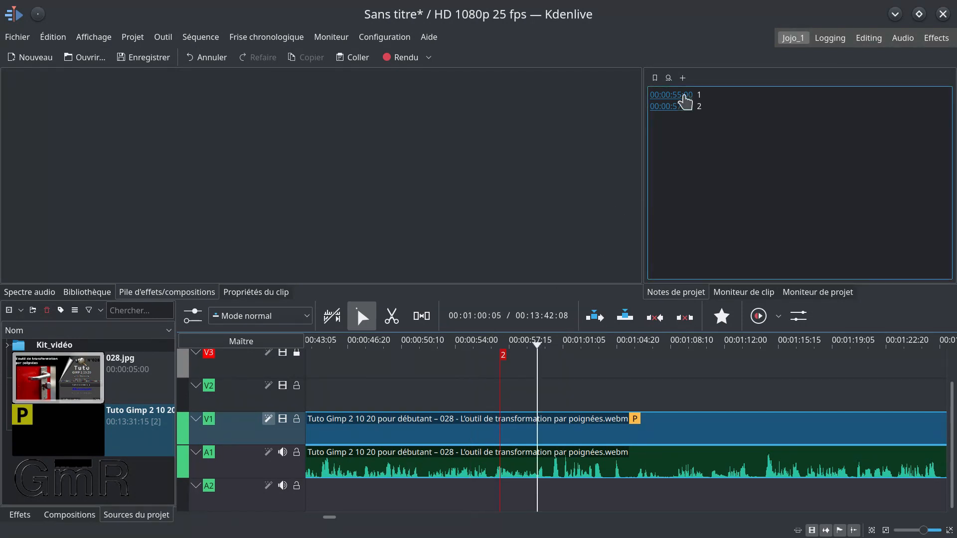
click(685, 96)
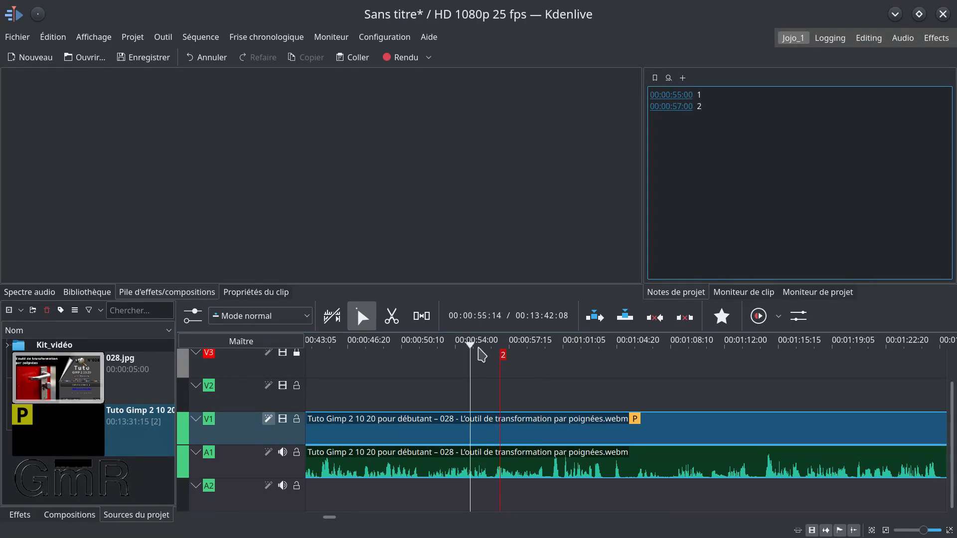
text(g)
click(471, 345)
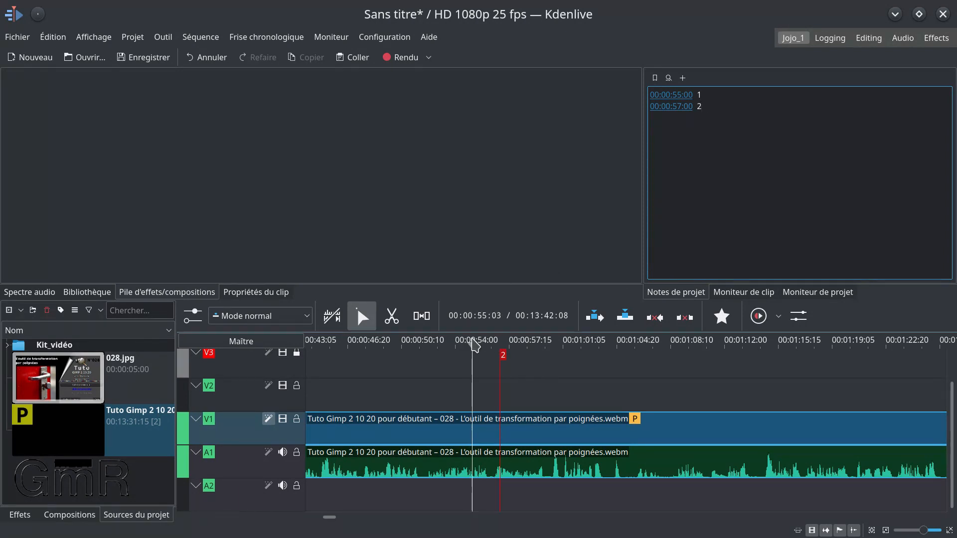
click(661, 97)
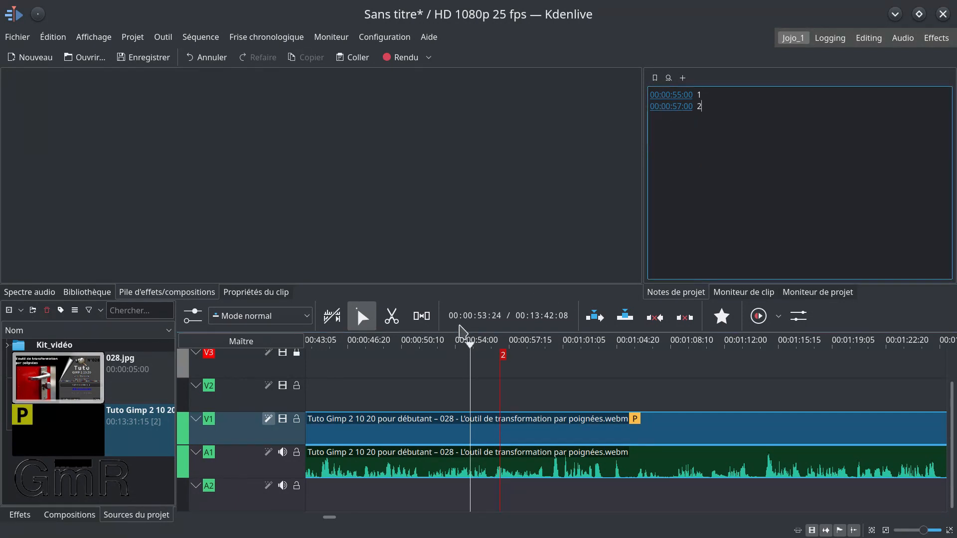
text(g)
click(474, 351)
key(g)
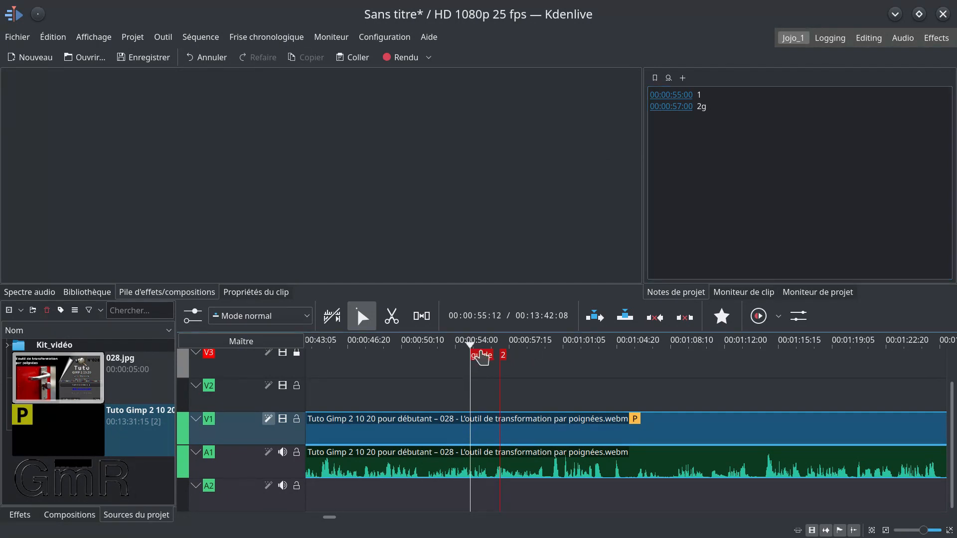
Rename the new guide at 00:00:55:00 to 1 and assign it to Catégorie 2.
double_click(481, 355)
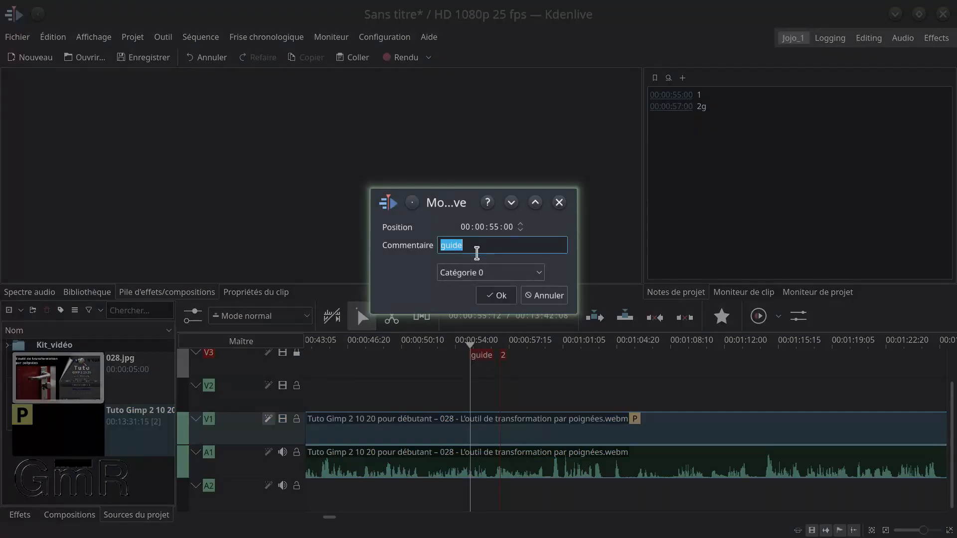
text(1)
click(533, 274)
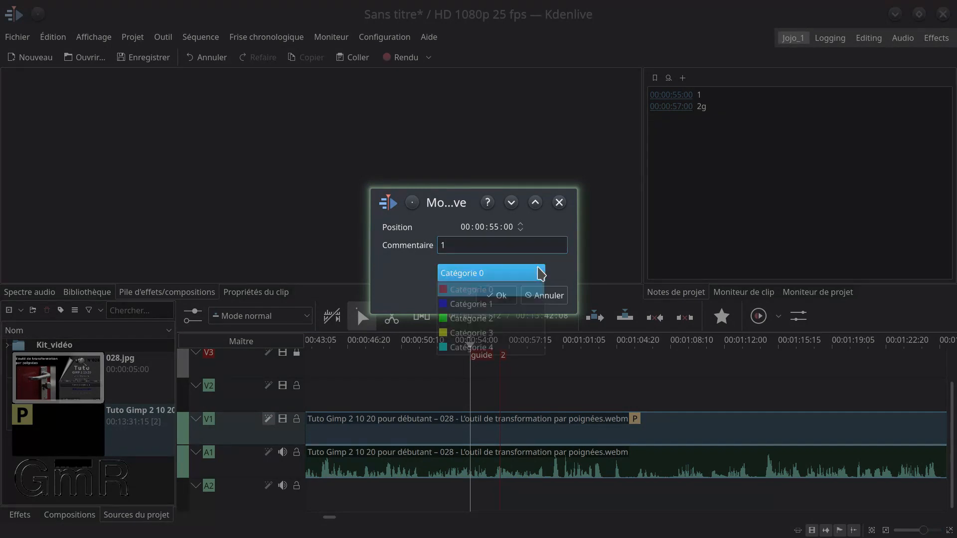
click(516, 319)
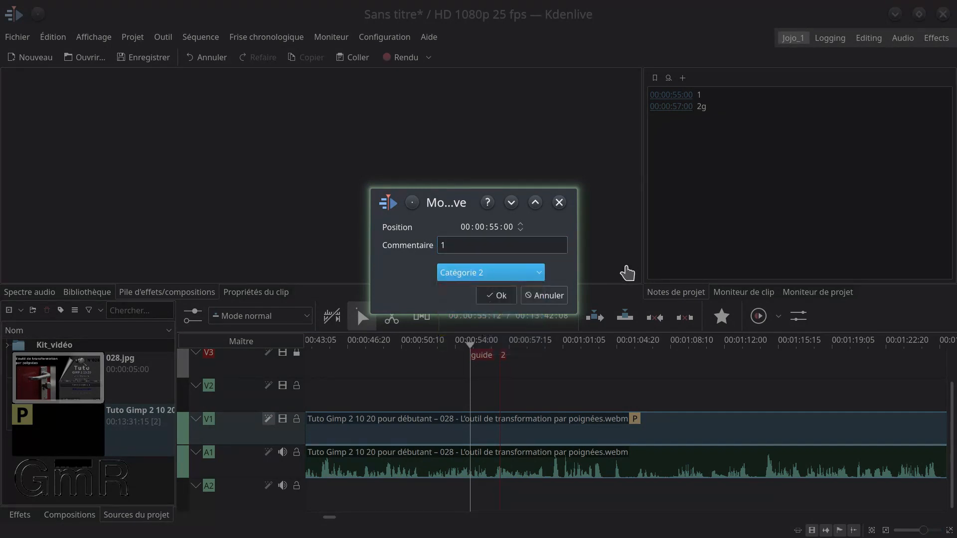
click(498, 296)
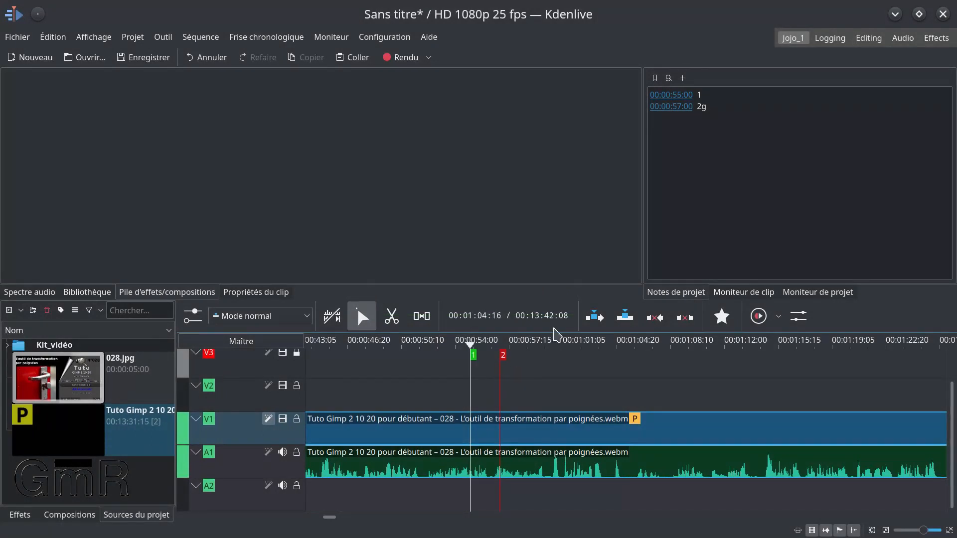
Change the text of the 00:00:57:00 project note to "2 comment blabla" and copy the whole line.
click(719, 105)
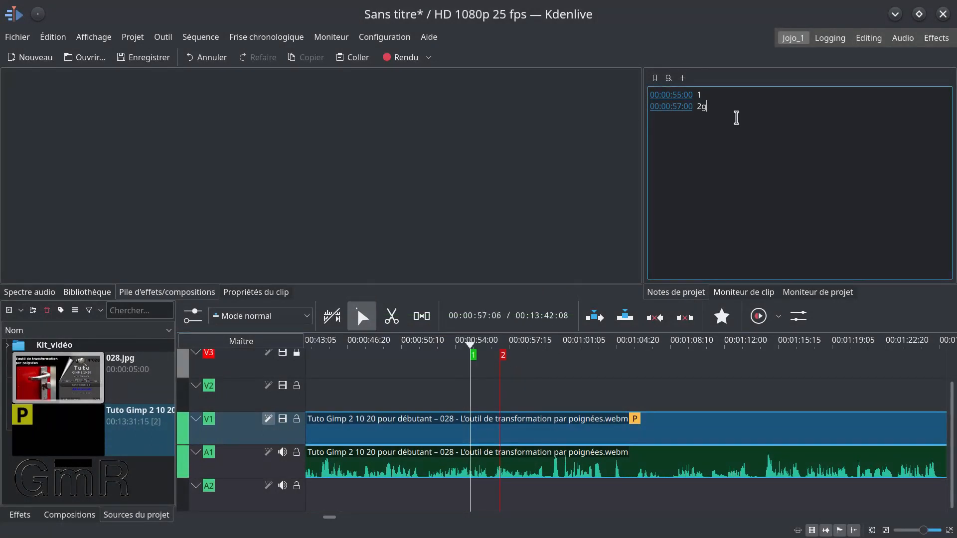
key(BackSpace)
drag(726, 114, 566, 105)
key(ctrl+c)
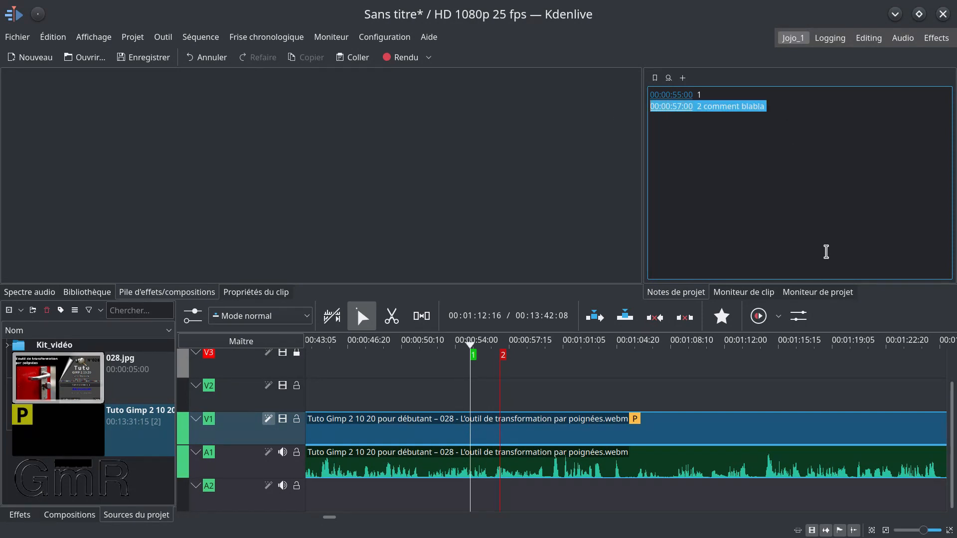
Paste the copied note line below a blank line and insert 0:57 before its comment text.
click(707, 164)
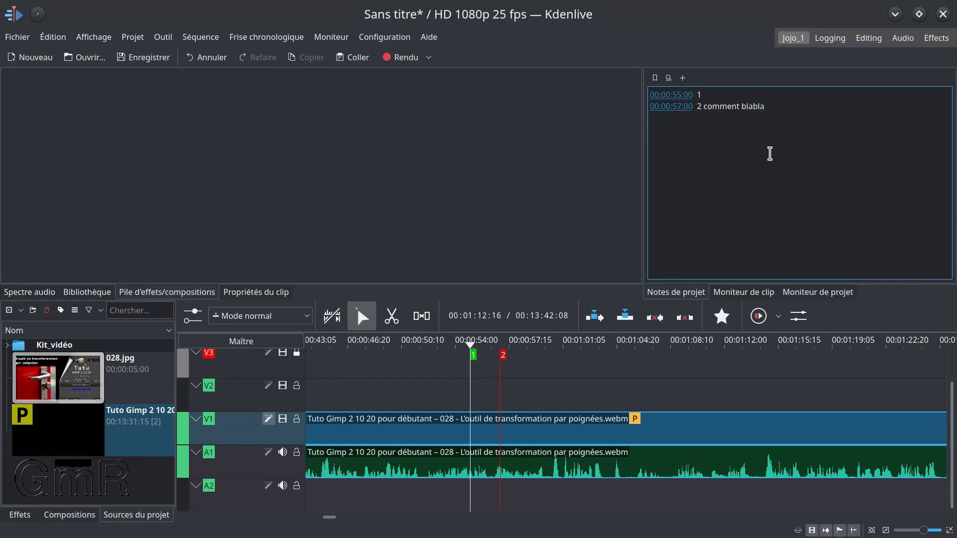
key(Return)
key(Return)
key(ctrl+v)
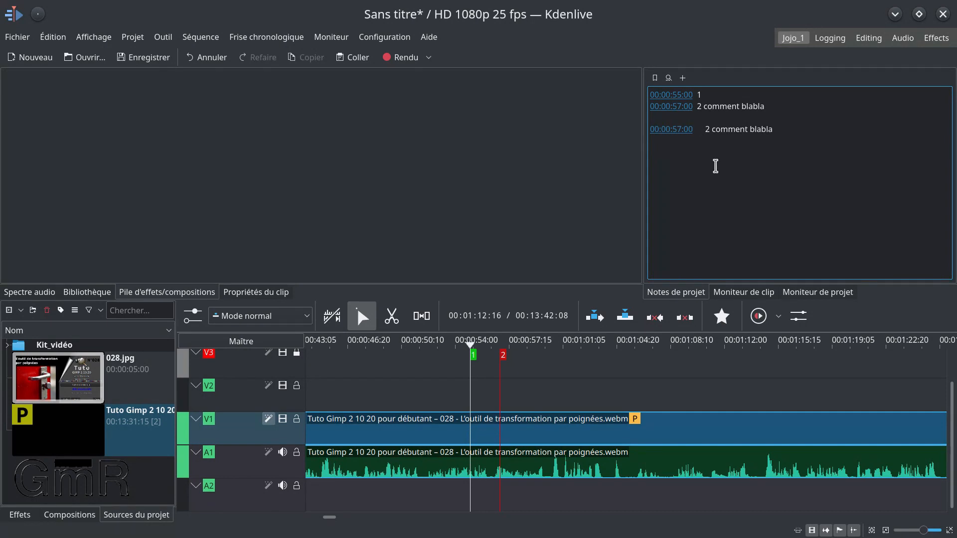
text(0:57)
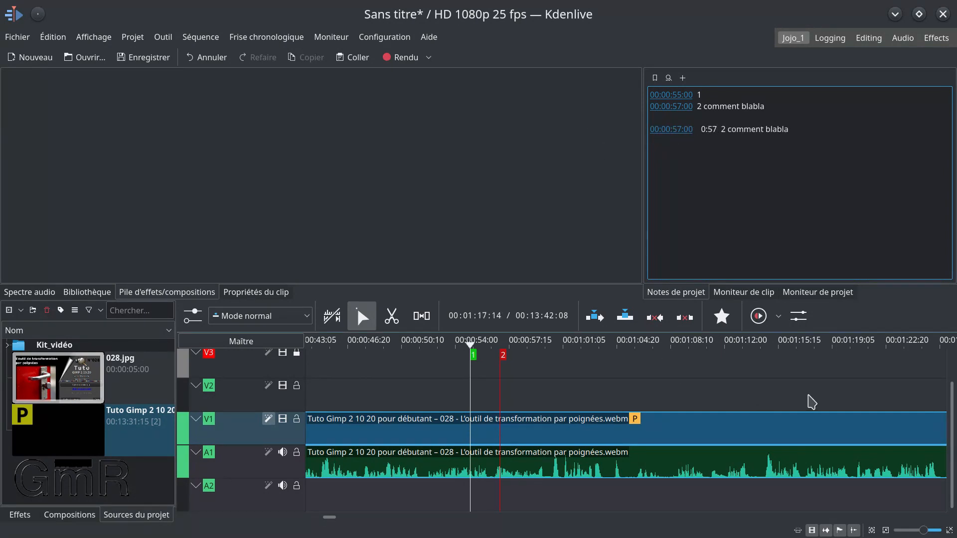
Add a project note for timeline position 00:01:21:17 with the text 1:21, and follow the 00:00:55:00 note link.
click(869, 401)
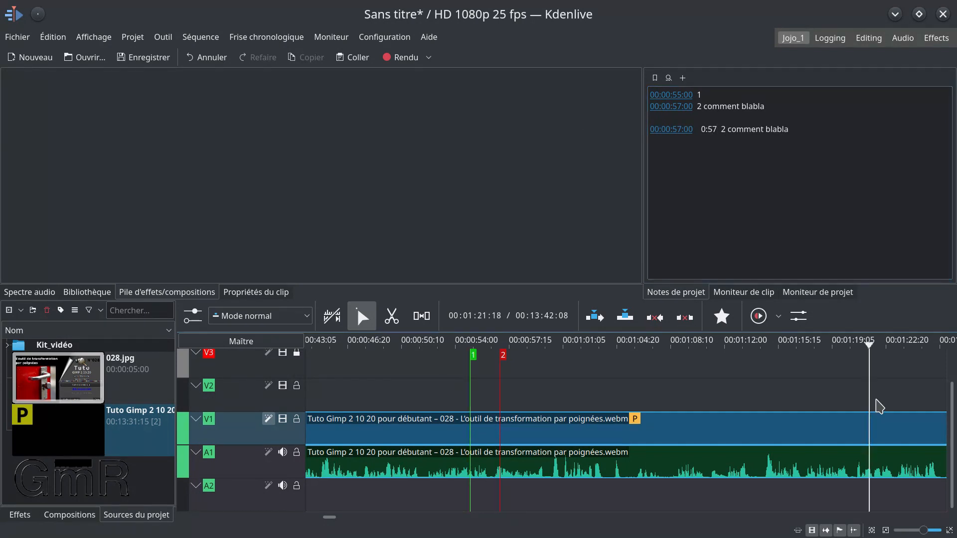
scroll(872, 394, down, 2)
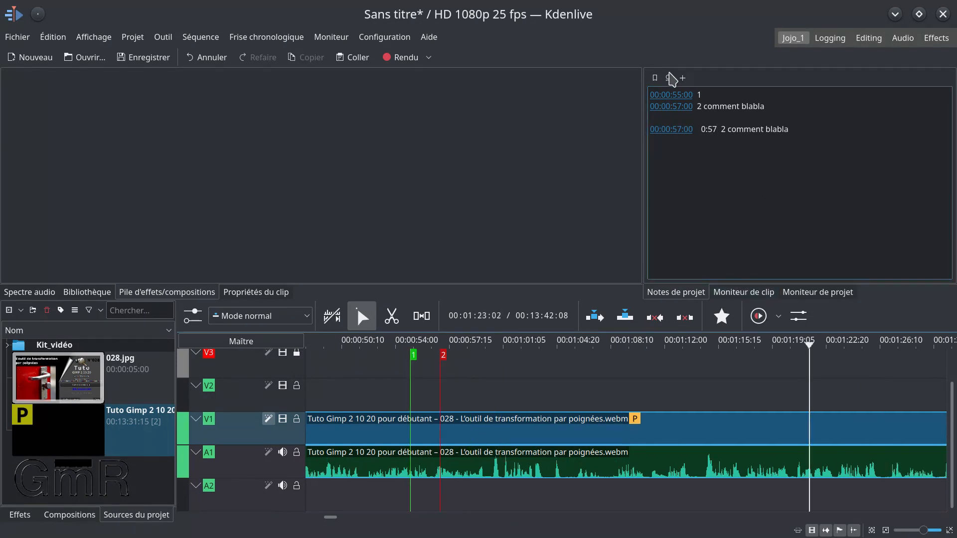
click(801, 130)
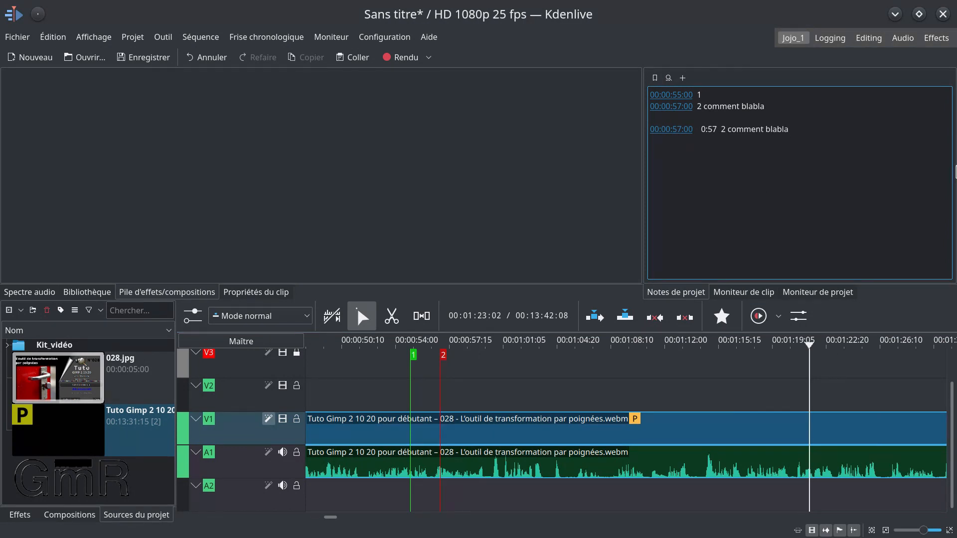
click(655, 77)
click(697, 142)
key(shift+Right)
click(670, 96)
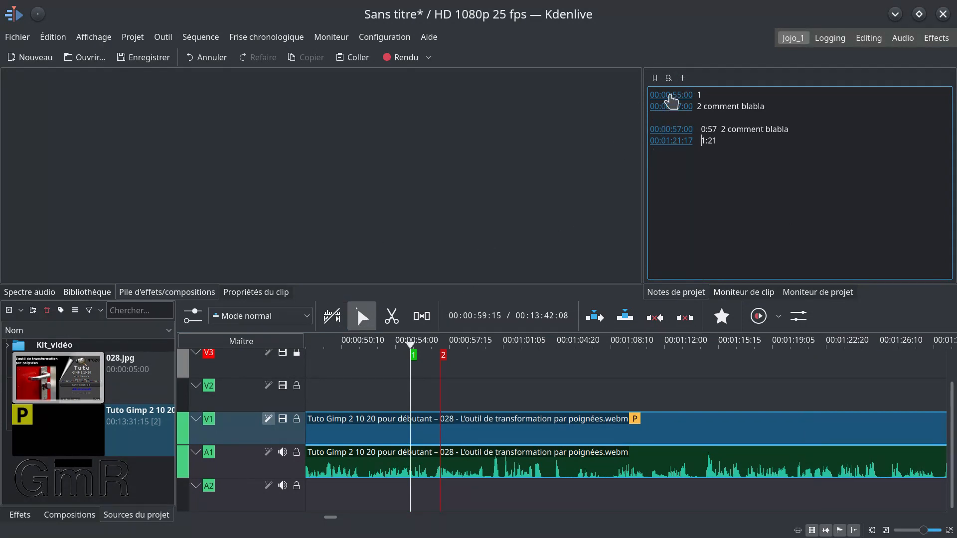
Delete the two extra note lines for 00:00:57:00 and 00:01:21:17 below the blank line in the project notes.
drag(732, 150, 630, 128)
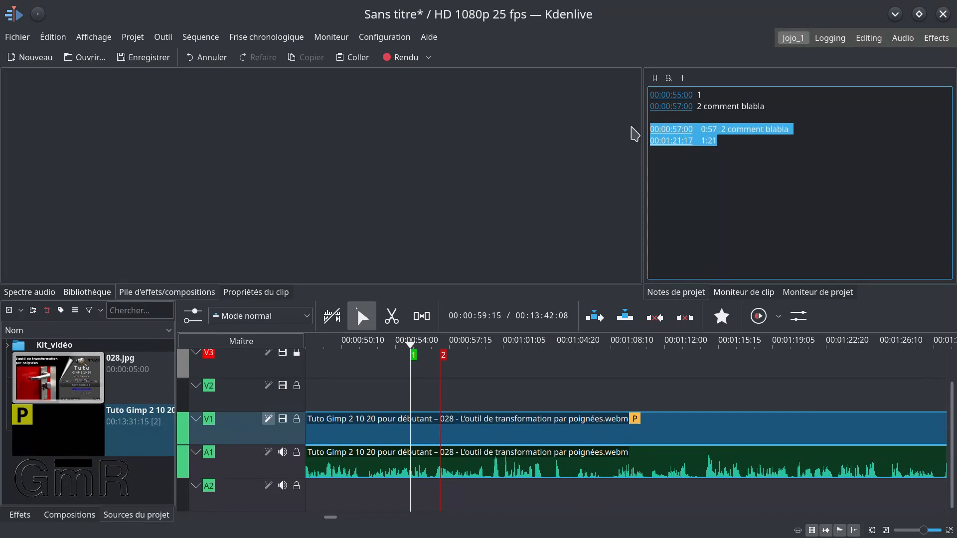
key(Delete)
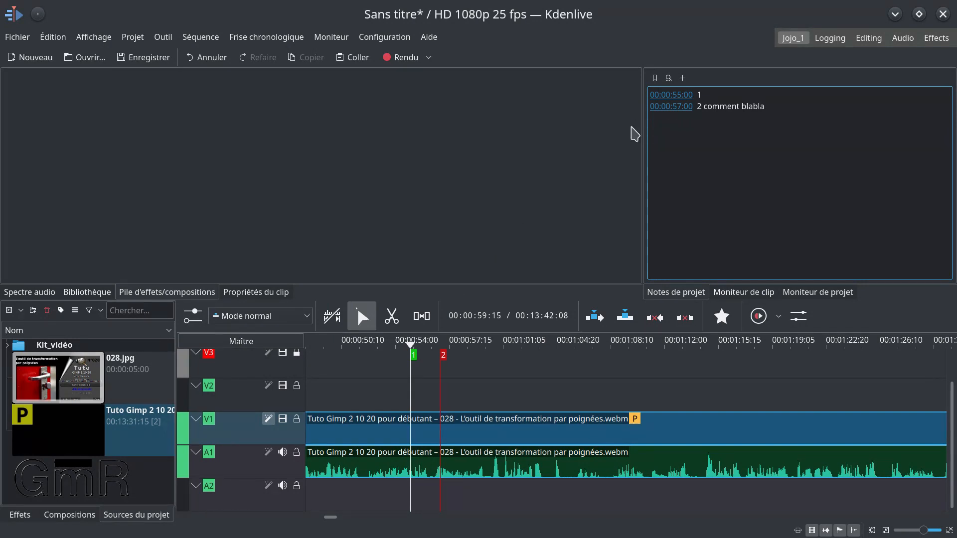
Split the V1 video clip with the razor tool at guide 1 and at guide 2, using the 00:00:57:00 note link.
click(392, 319)
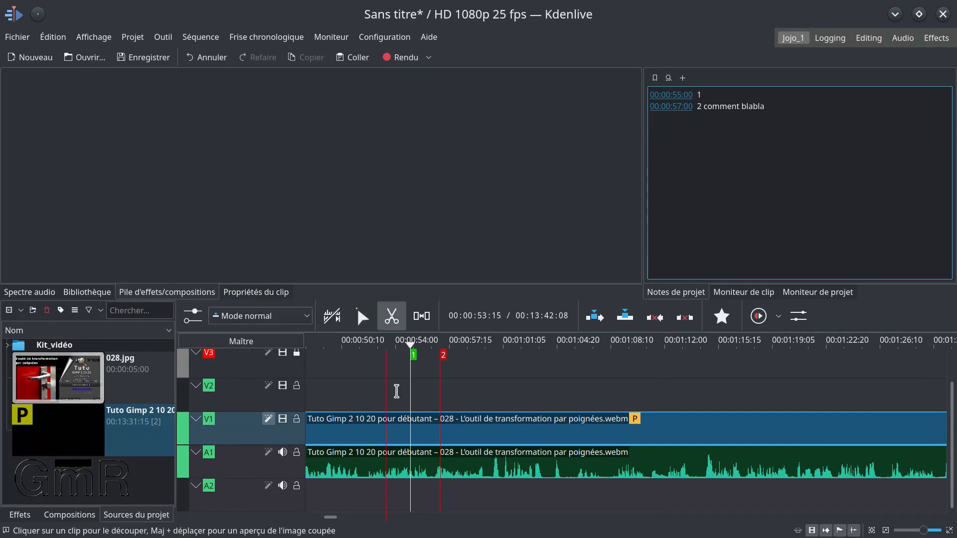
click(410, 430)
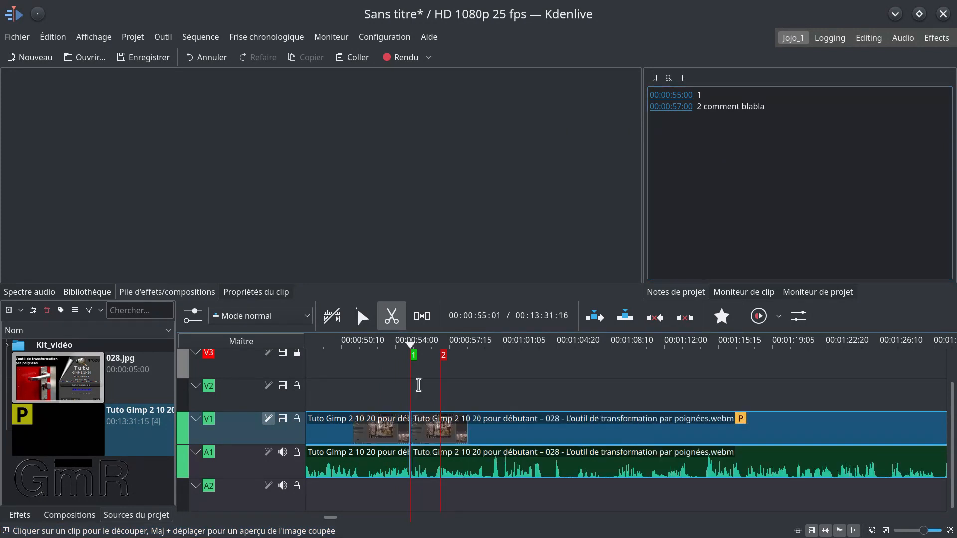
click(655, 110)
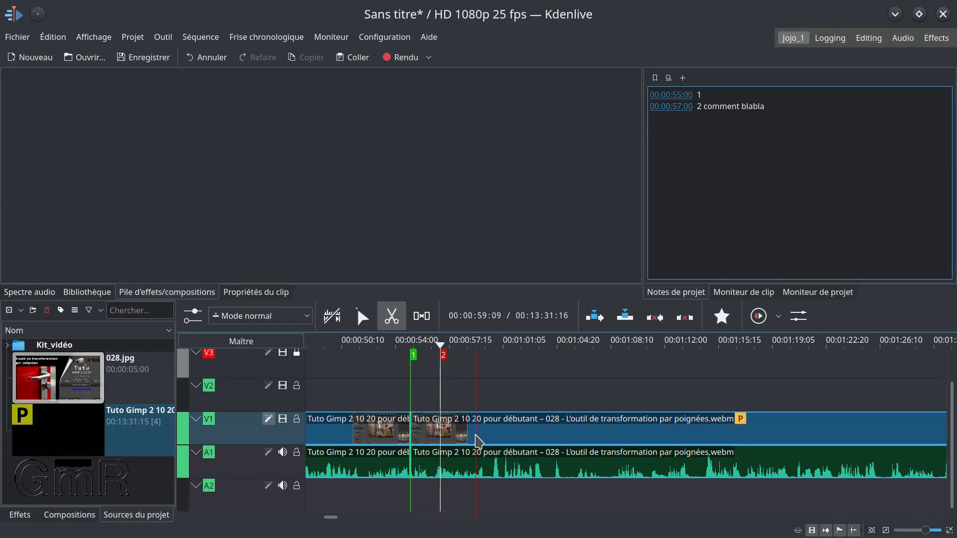
scroll(478, 439, up, 1)
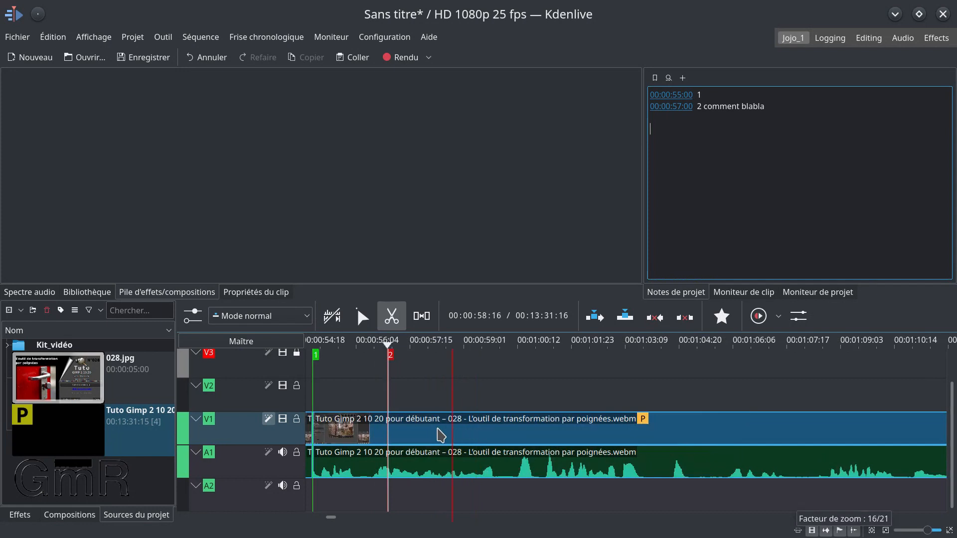
click(388, 435)
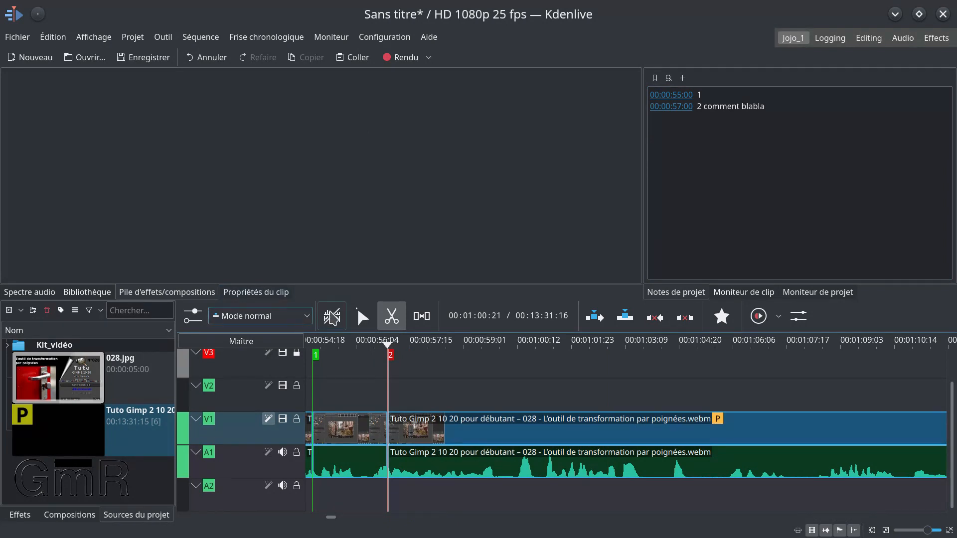
Delete the clip parts after guide 2 and before guide 1, keeping only the segment between the guides.
click(362, 316)
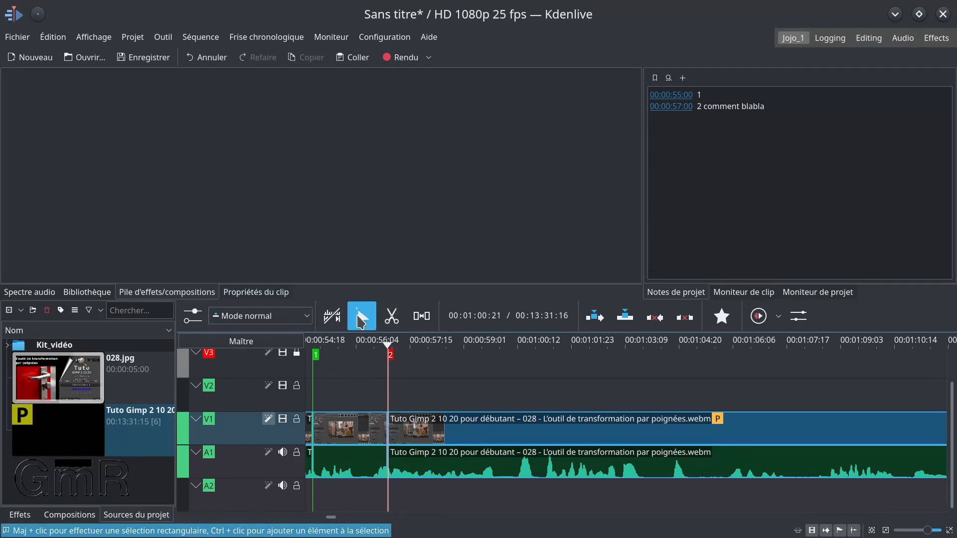
click(435, 428)
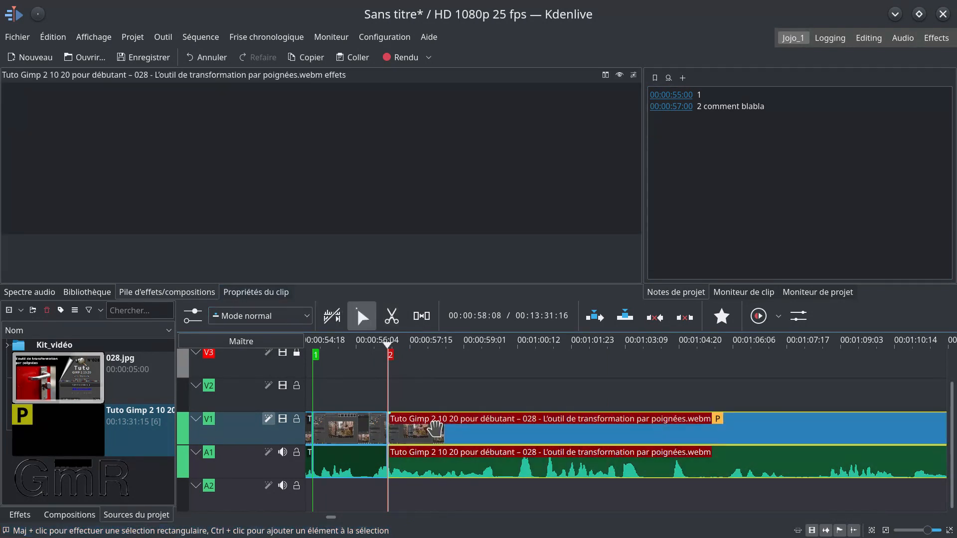
key(Delete)
scroll(413, 434, up, 3)
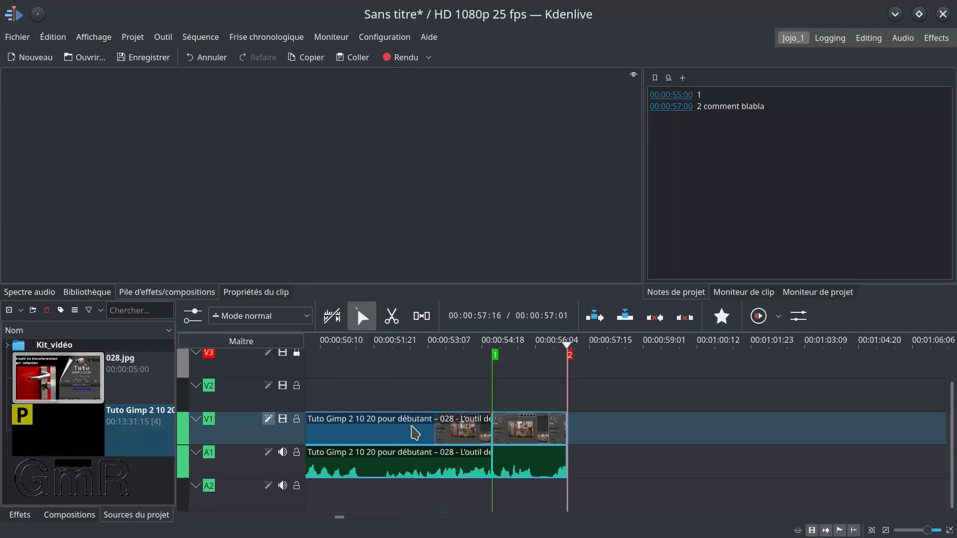
click(415, 433)
key(Delete)
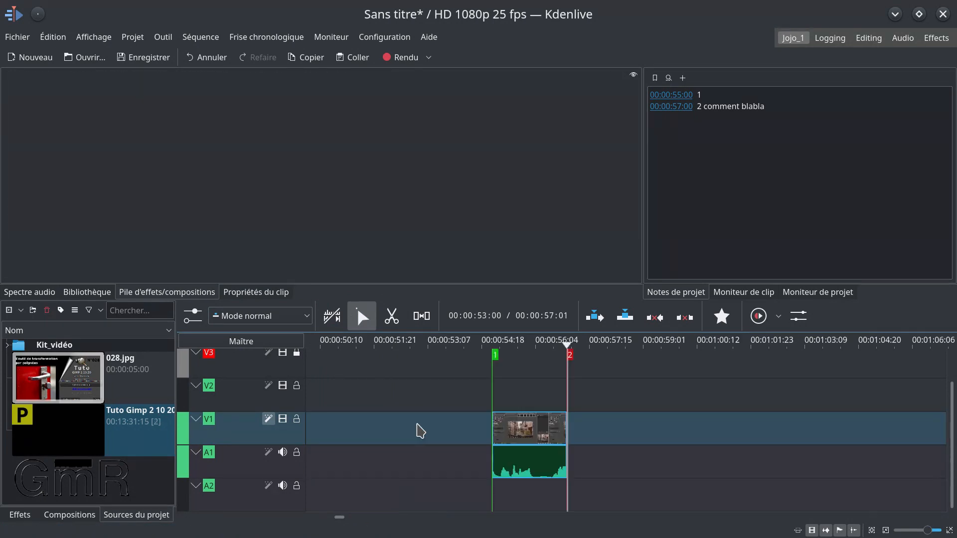
Move the remaining two-second segment on V1 to the very start of the timeline.
scroll(420, 430, down, 3)
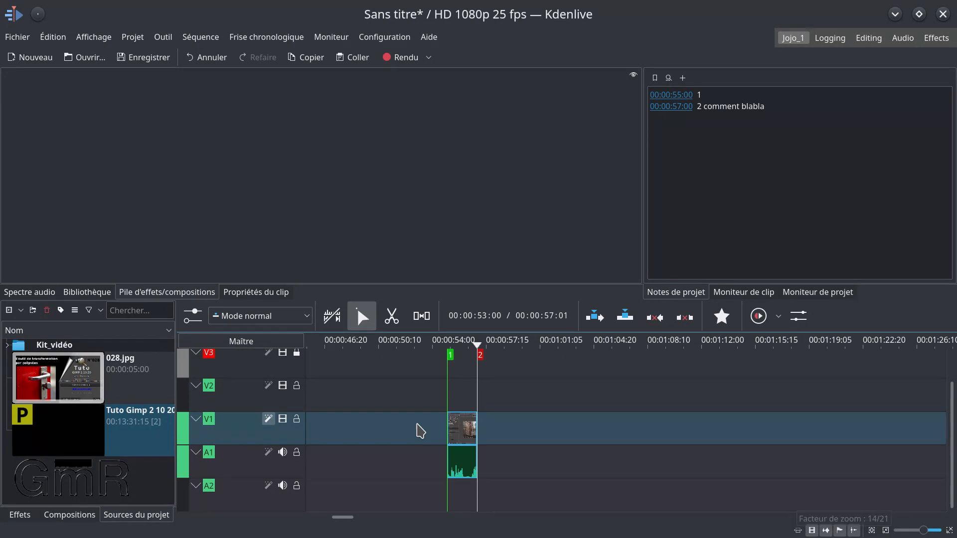
scroll(420, 430, up, 3)
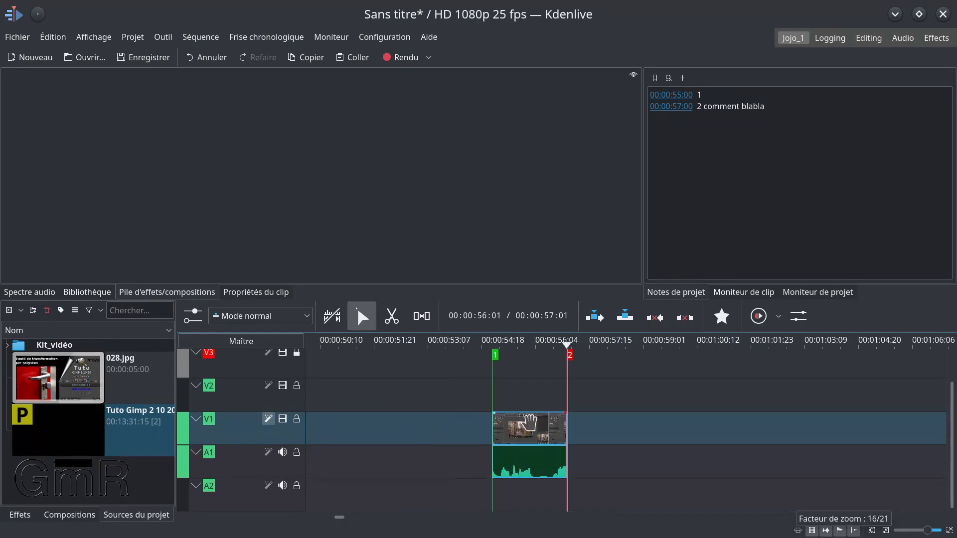
click(526, 424)
drag(439, 419, 416, 424)
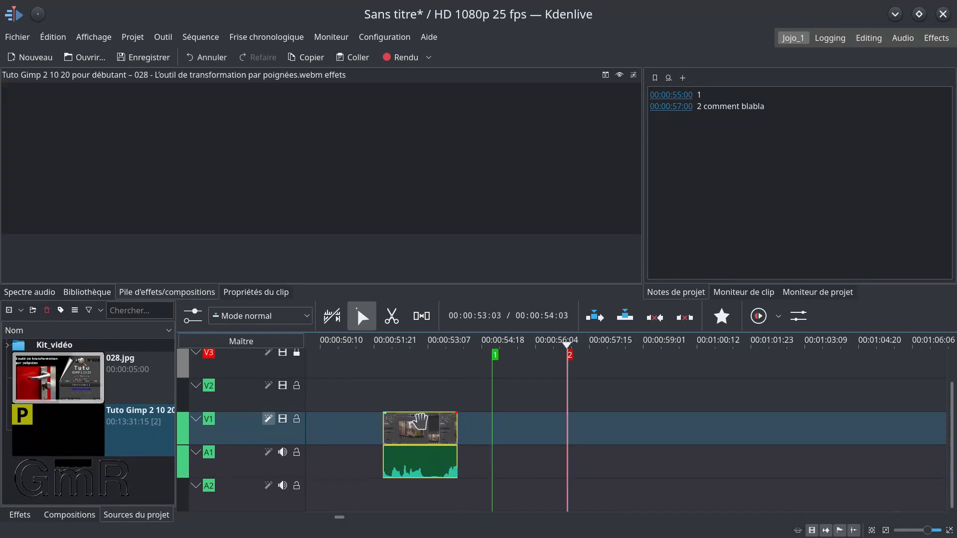
scroll(448, 431, down, 2)
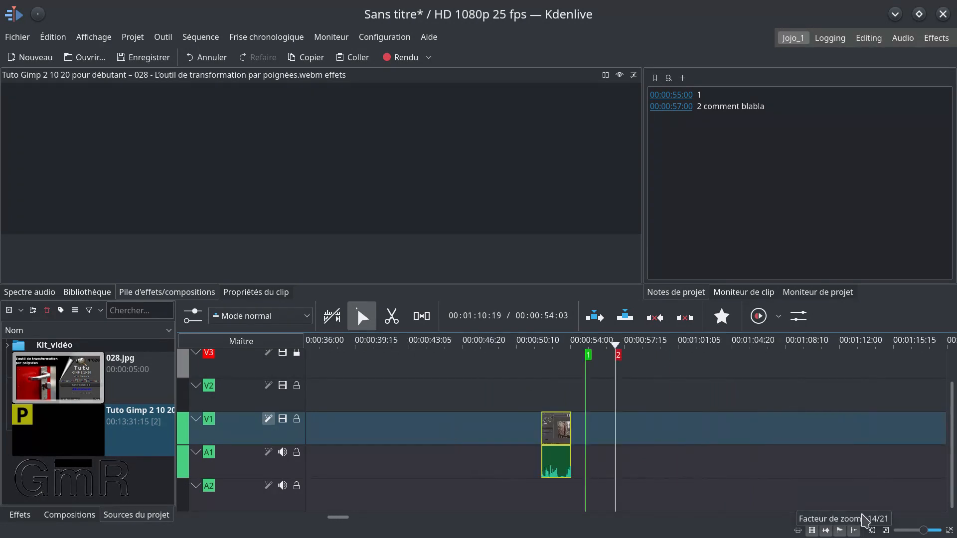
click(885, 530)
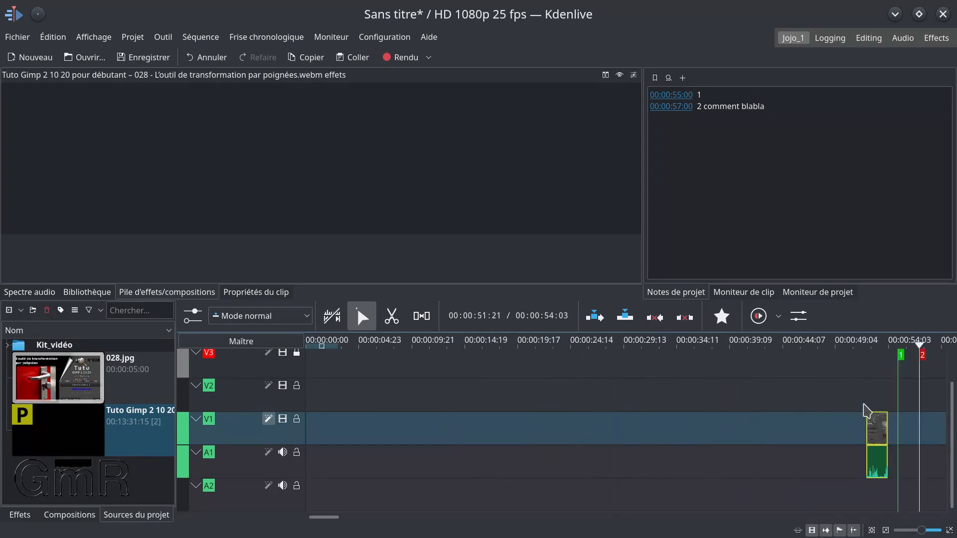
drag(871, 425, 301, 436)
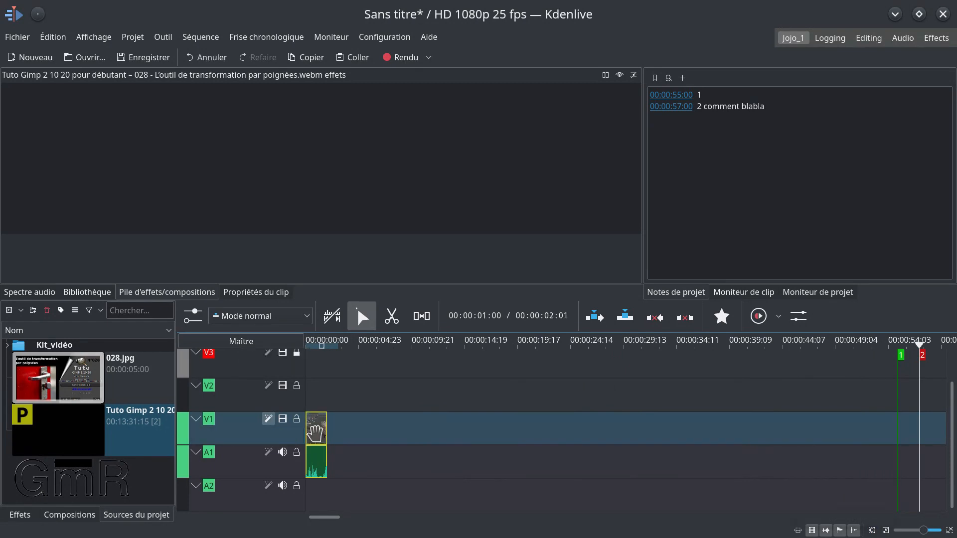
Copy the two-second clip at the start of track V1.
scroll(315, 433, up, 4)
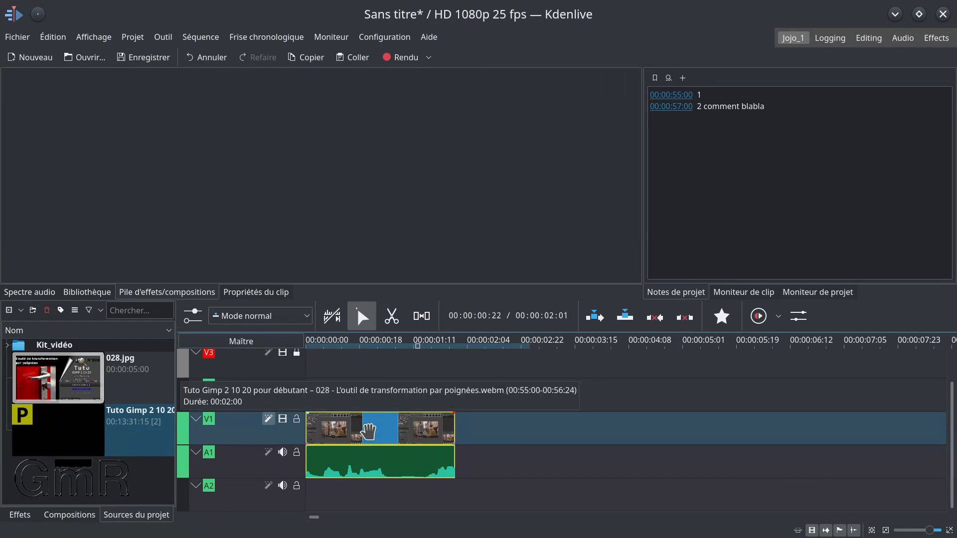
right_click(369, 432)
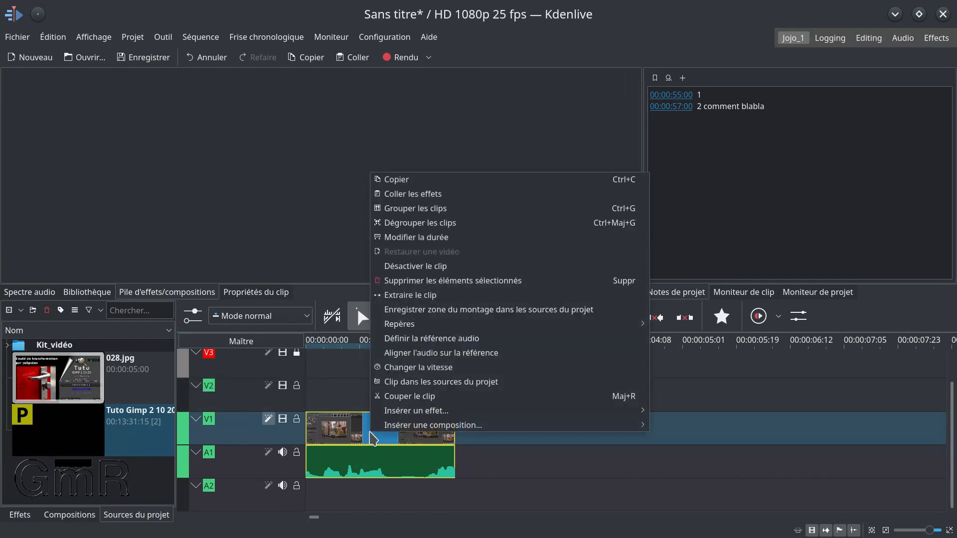
click(406, 181)
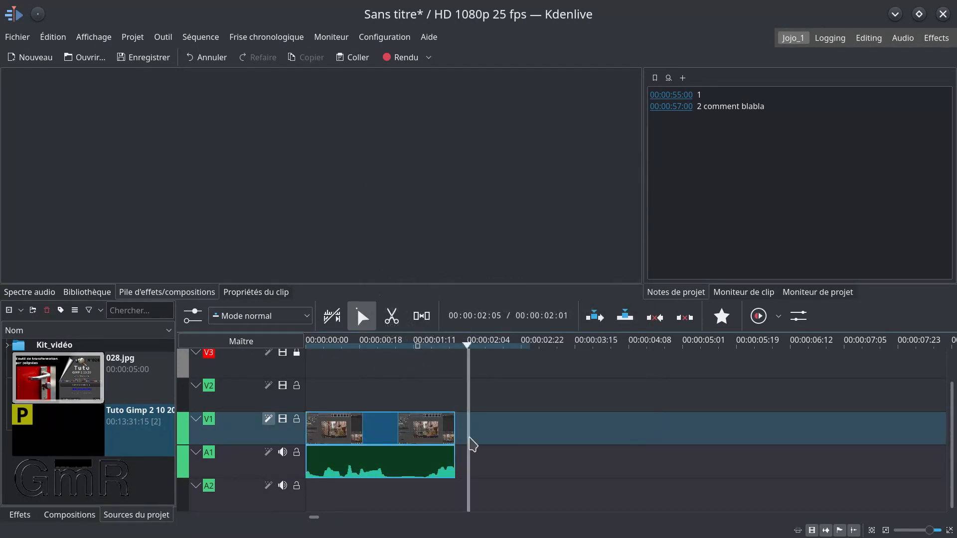
Follow the 00:00:57:00 note link and return the timeline view to its start.
click(671, 107)
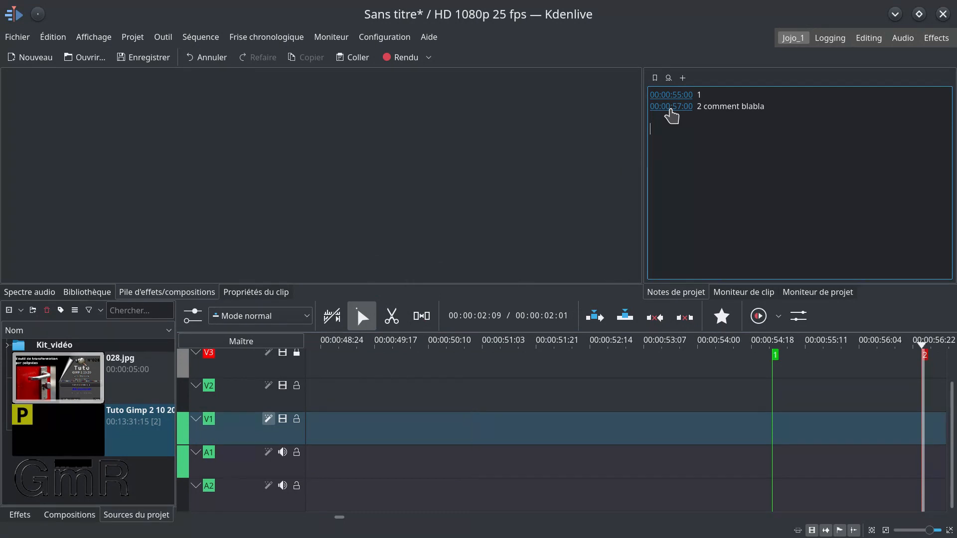
scroll(475, 481, up, 10)
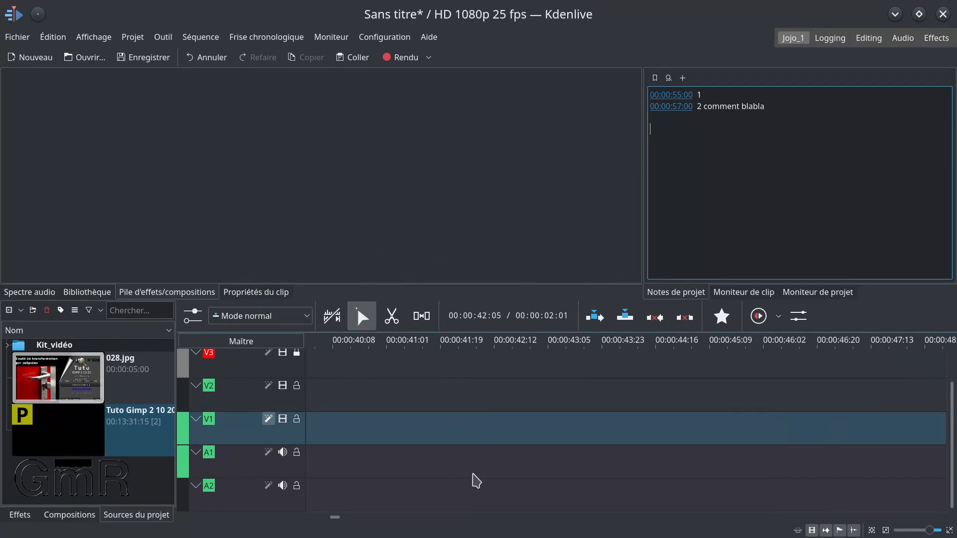
scroll(476, 480, up, 8)
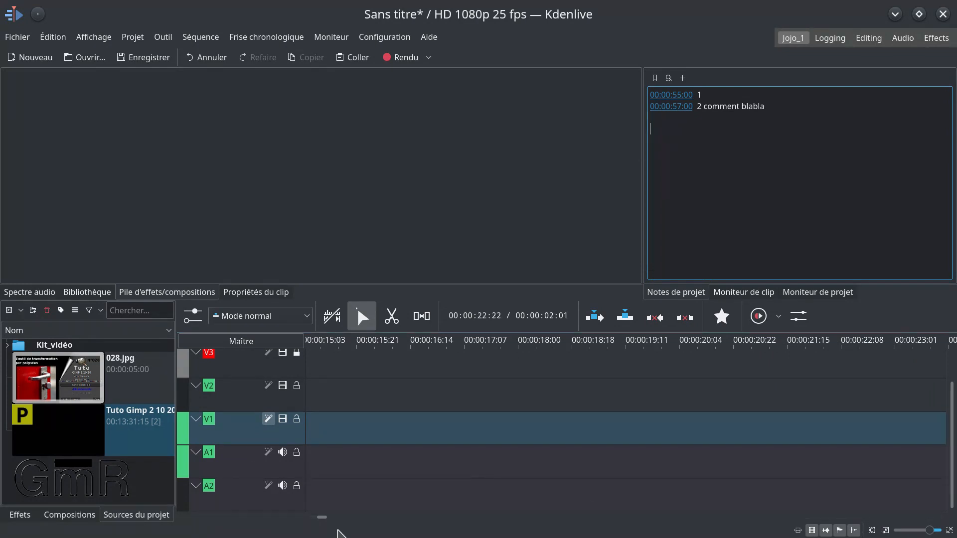
click(309, 517)
drag(310, 518, 299, 519)
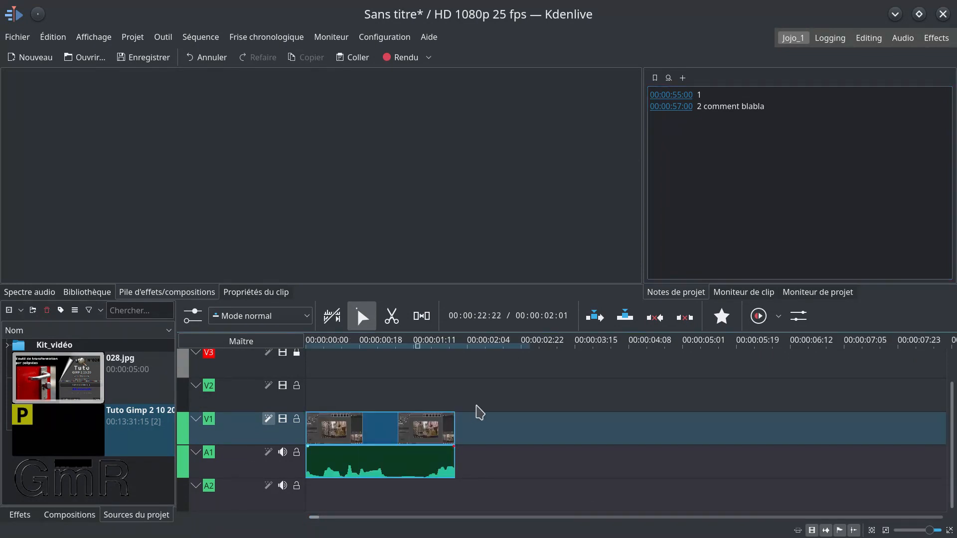
Paste the copied clip on V2 at the end of the first clip and move it down to V1, directly behind that clip.
click(459, 401)
click(433, 382)
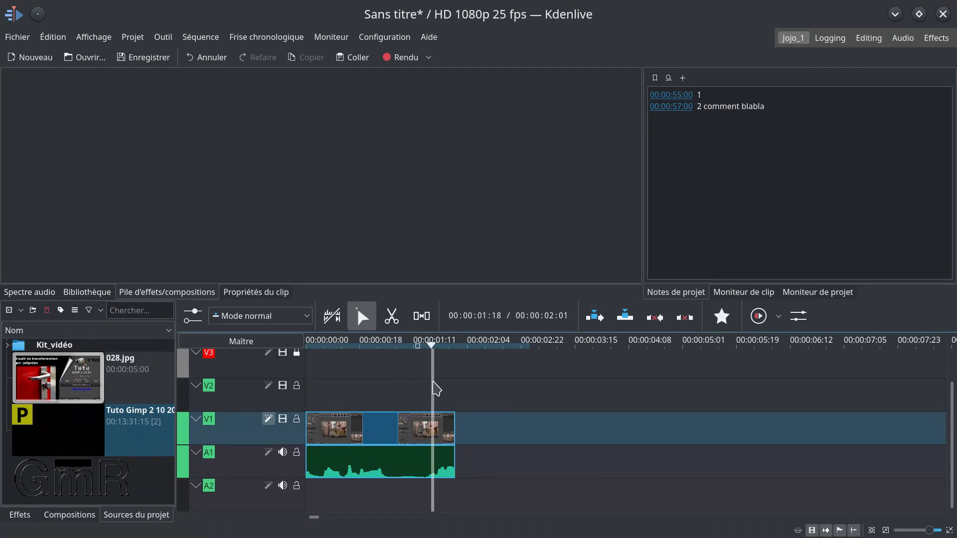
key(space)
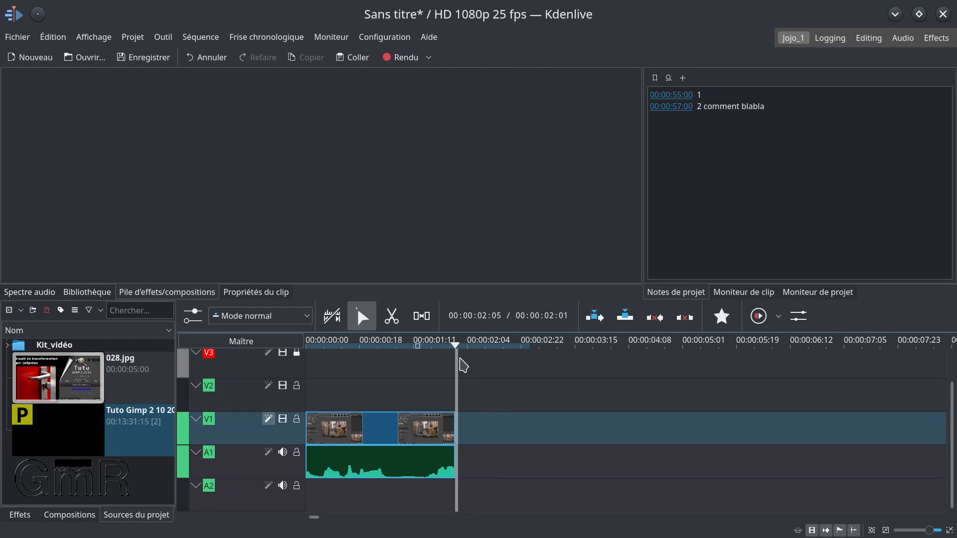
right_click(475, 399)
click(484, 398)
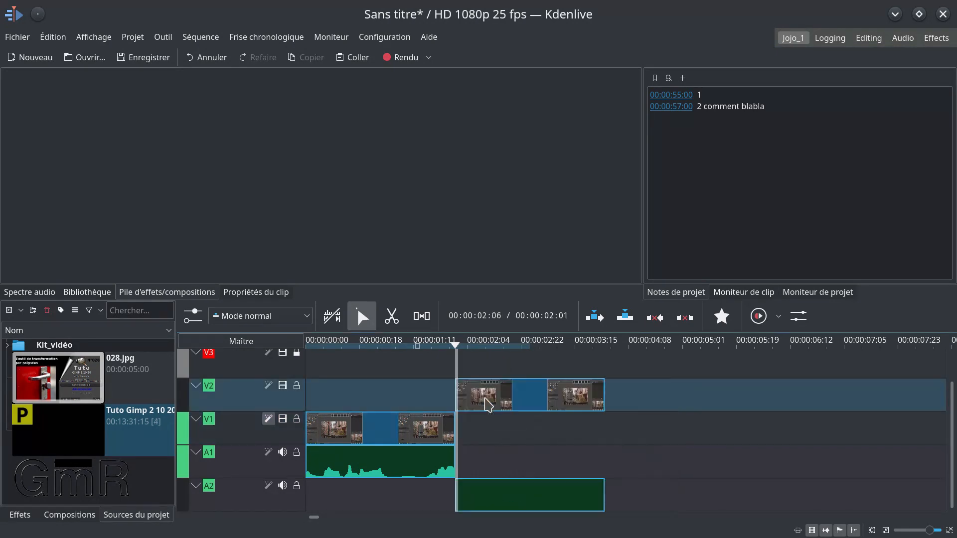
click(486, 405)
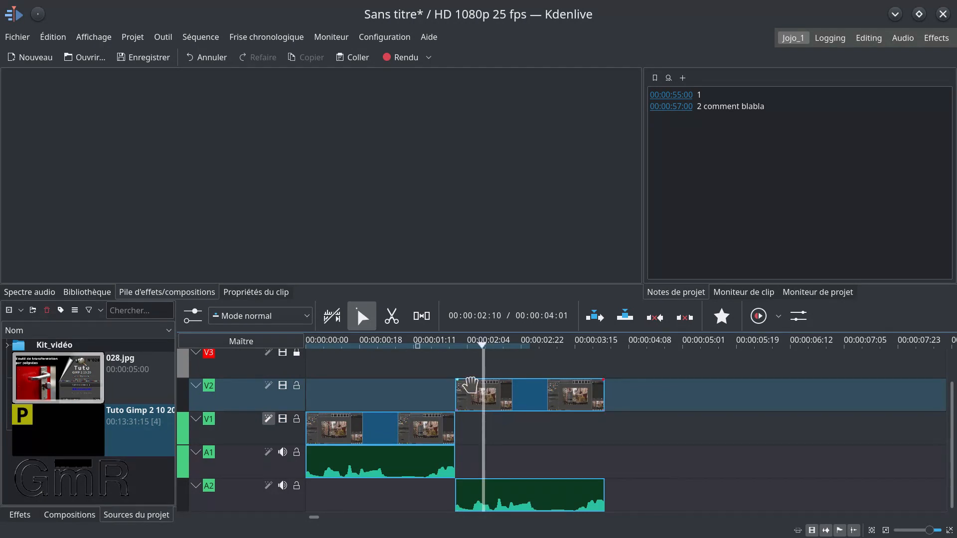
click(419, 398)
drag(496, 385, 497, 438)
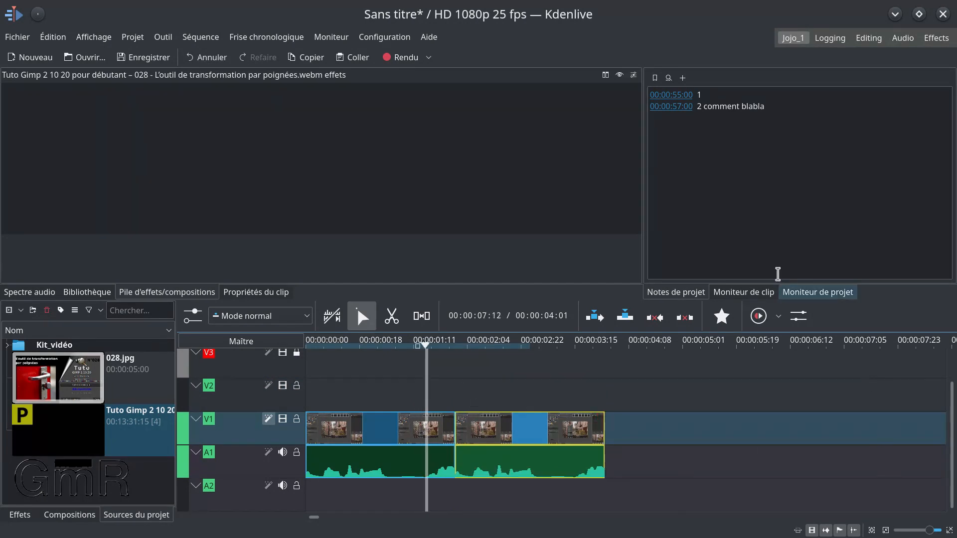
Show the project monitor and place the playhead near the start of the second clip to preview the join.
click(809, 296)
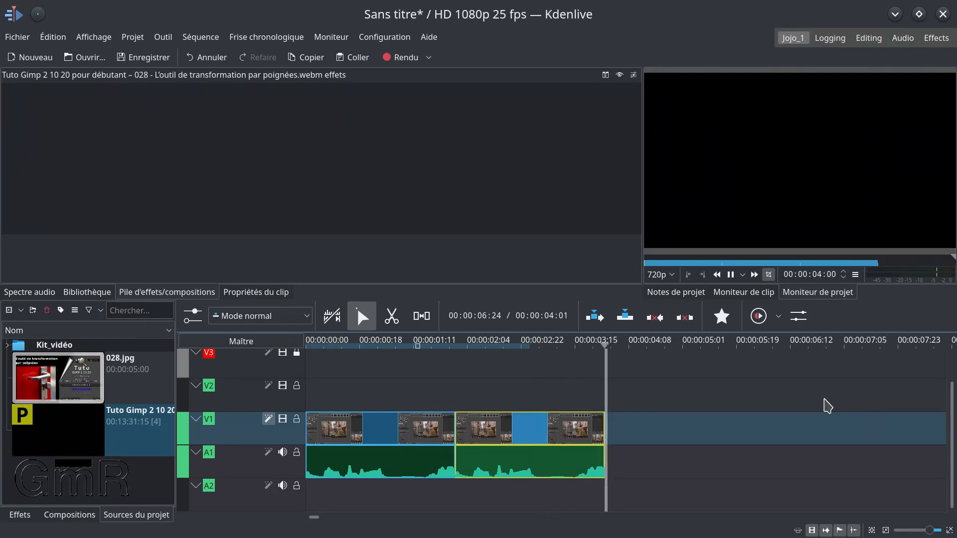
click(476, 414)
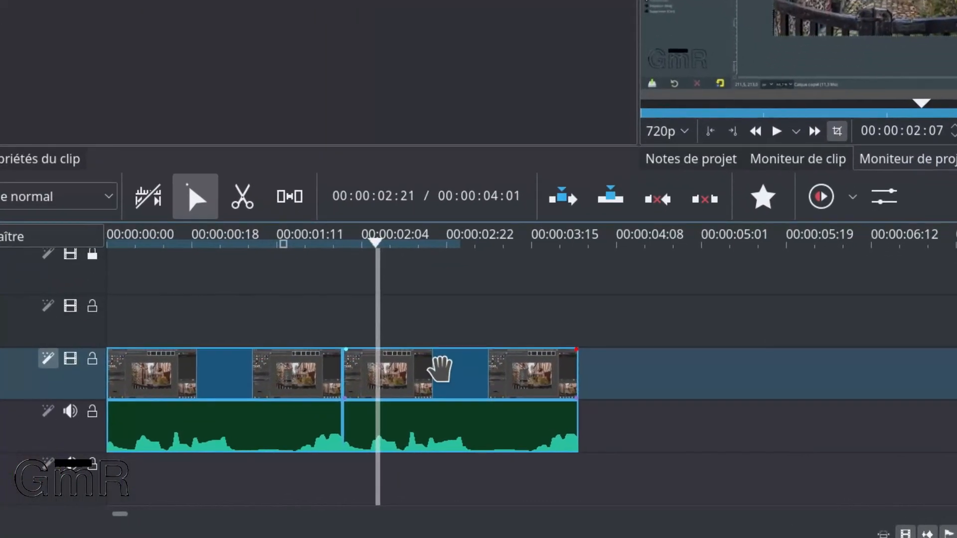
Reverse the second clip on V1 through its speed settings, keeping the speed at 100%.
right_click(441, 371)
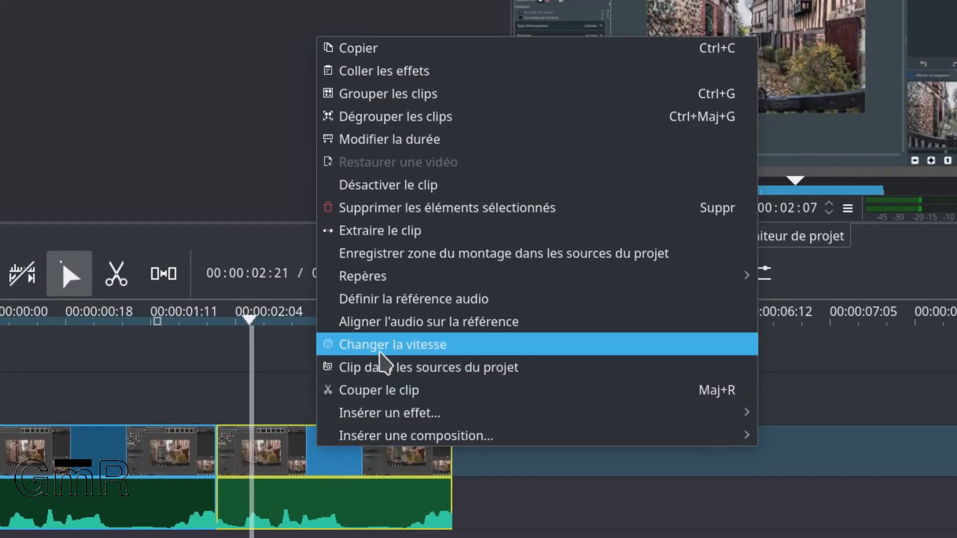
click(379, 348)
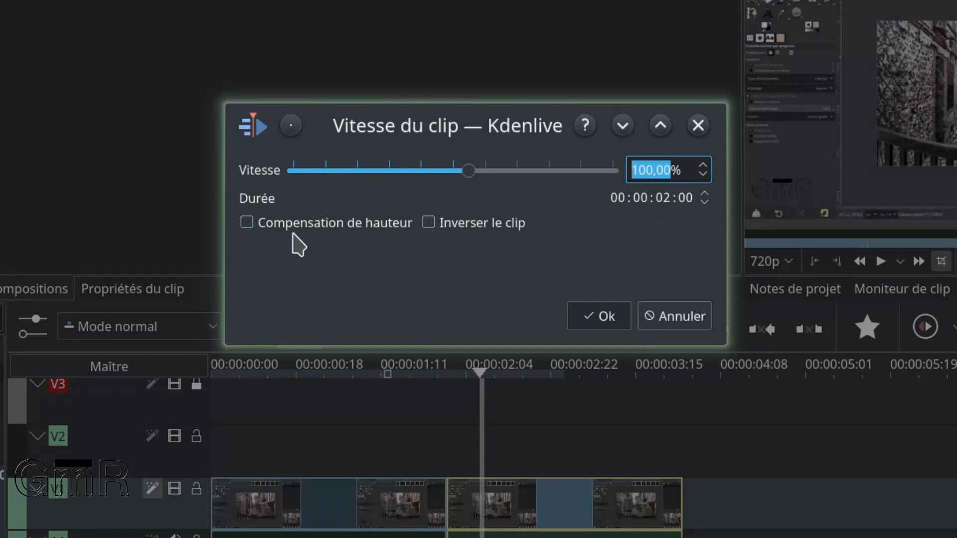
click(432, 228)
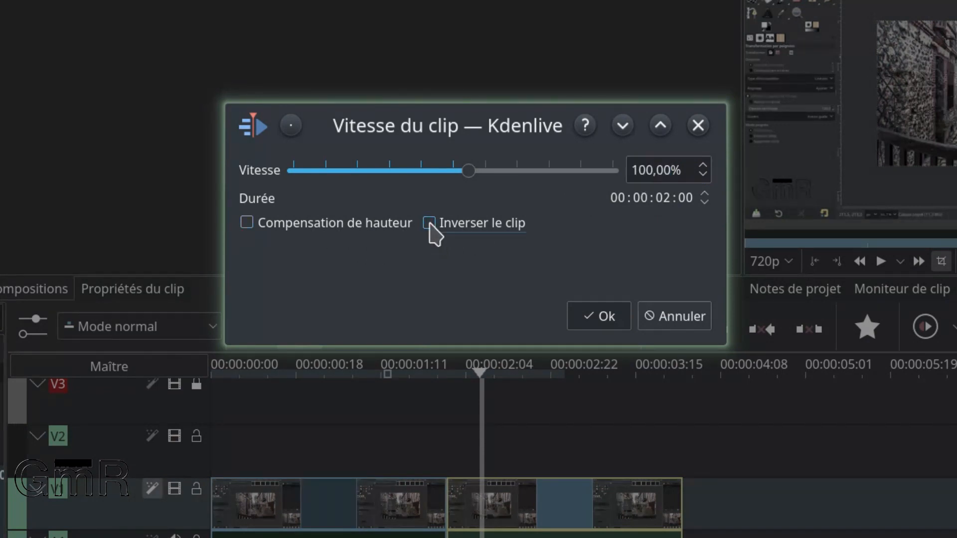
click(594, 315)
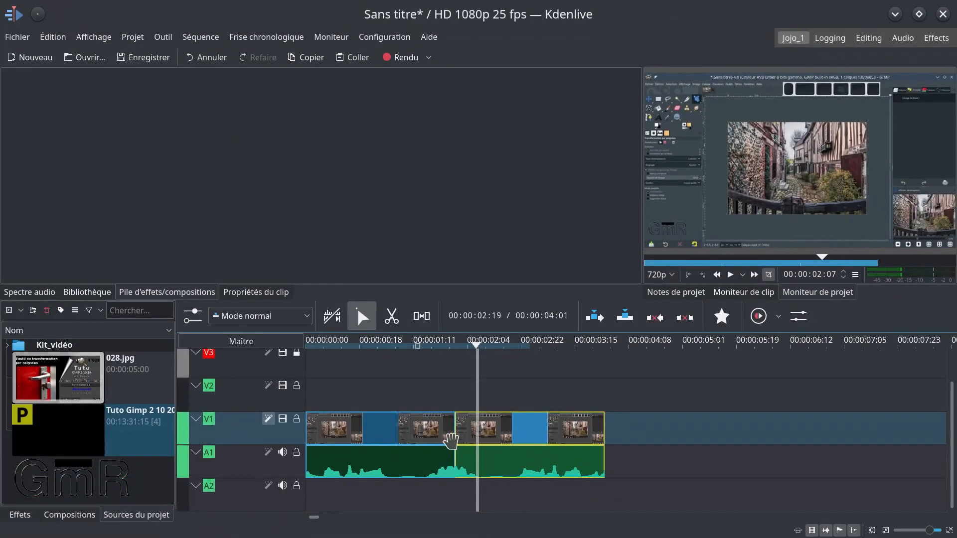
Place the playhead on V1 just before the join between the two clips and preview the reversed second clip.
click(447, 406)
click(435, 405)
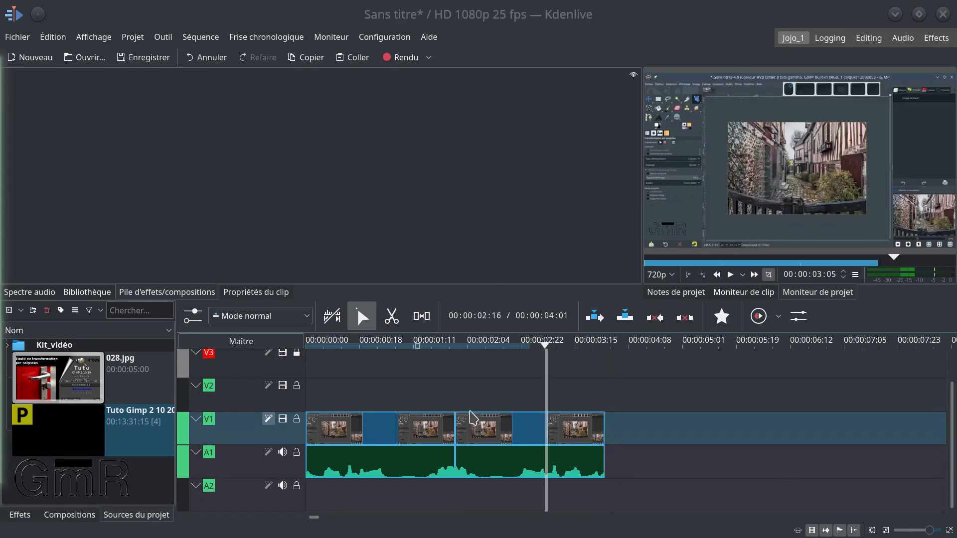
Copy the first V1 clip and paste it on V1 behind the reversed clip, leaving a small gap.
click(427, 429)
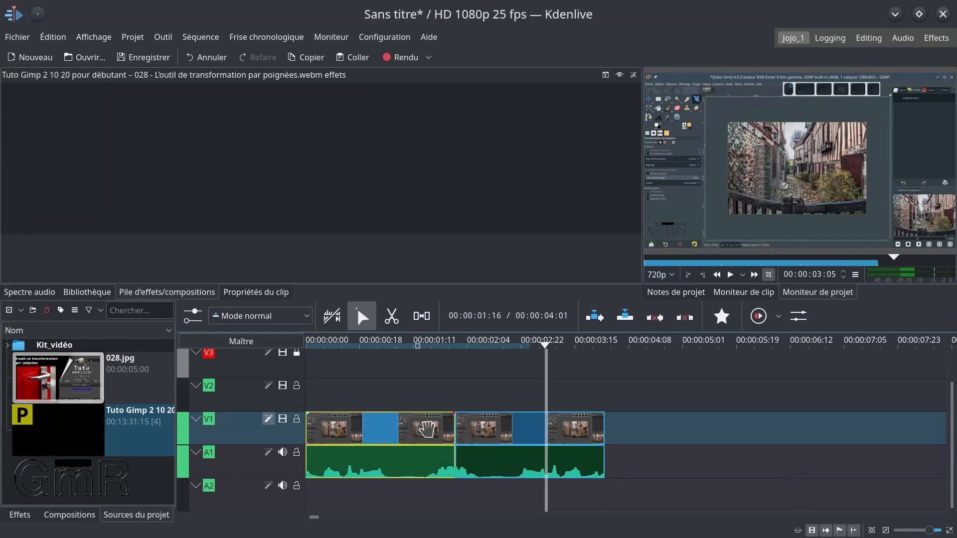
right_click(427, 429)
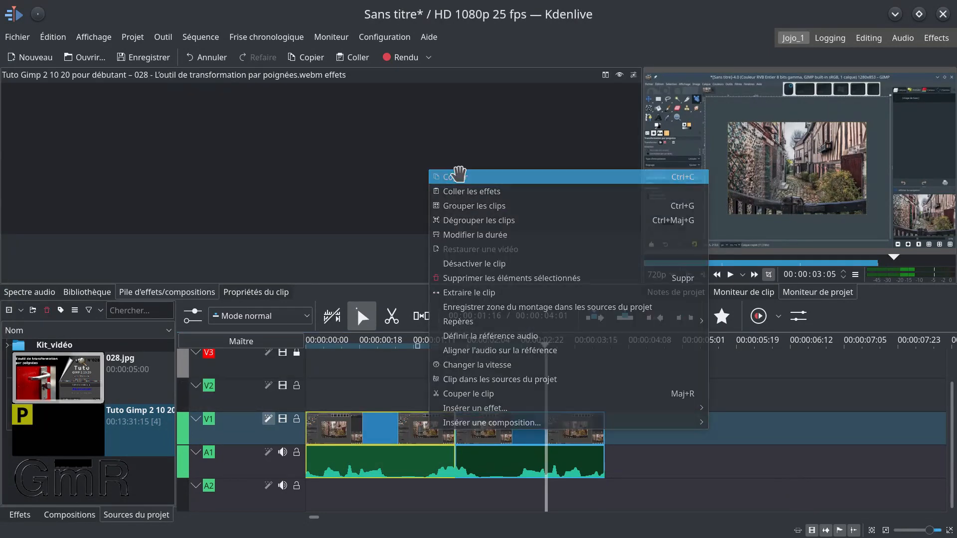
click(457, 177)
click(617, 413)
right_click(618, 407)
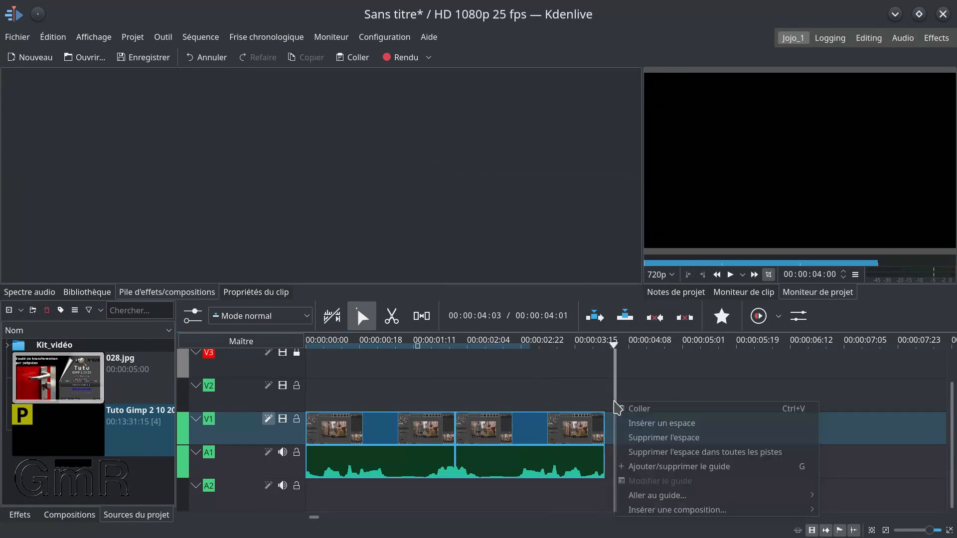
click(629, 409)
drag(654, 410, 657, 430)
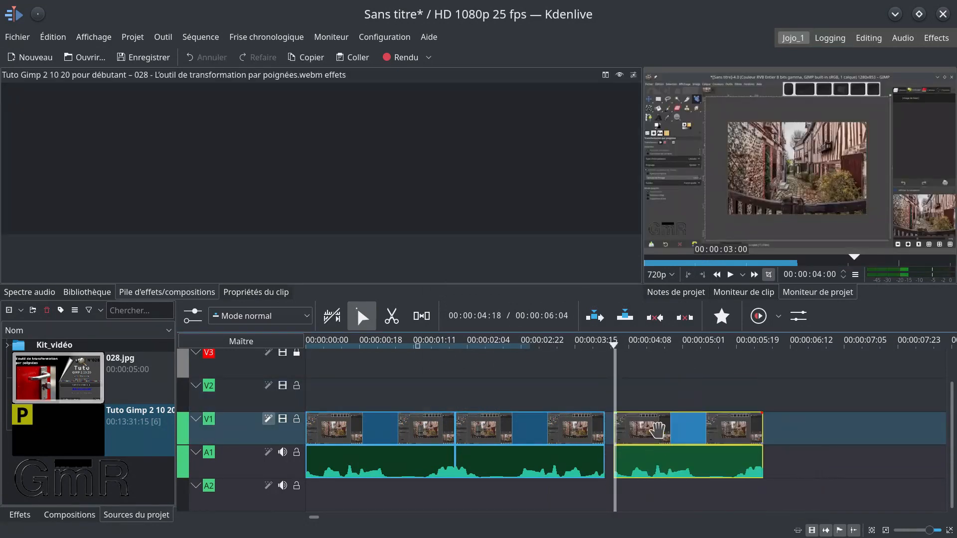
Set the pasted third clip's speed to 289.07% and preview the accelerated clip.
right_click(659, 431)
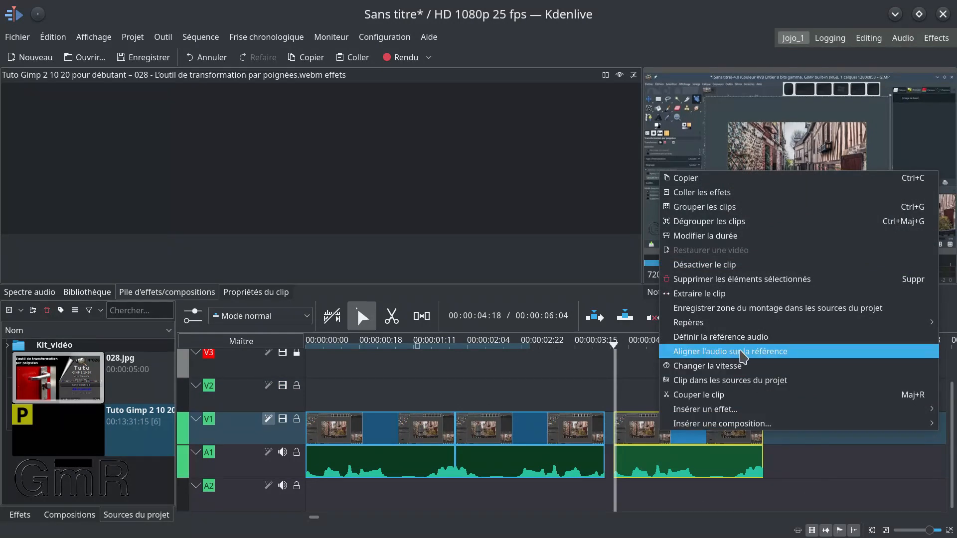
click(732, 366)
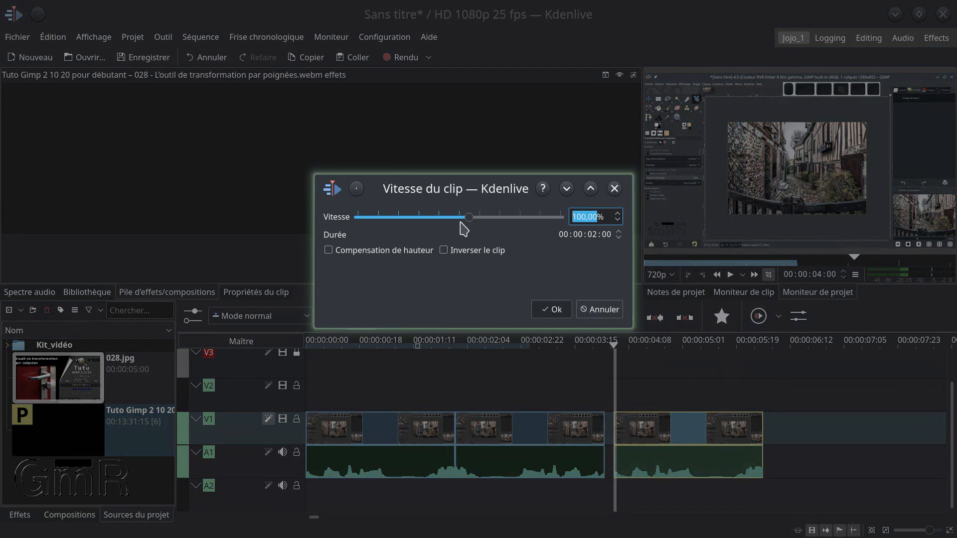
drag(469, 221, 496, 223)
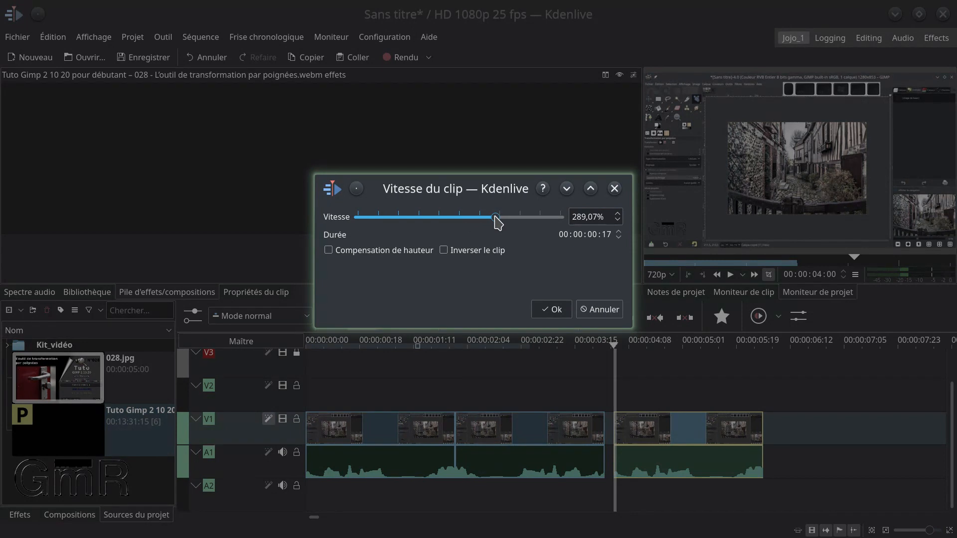
click(551, 310)
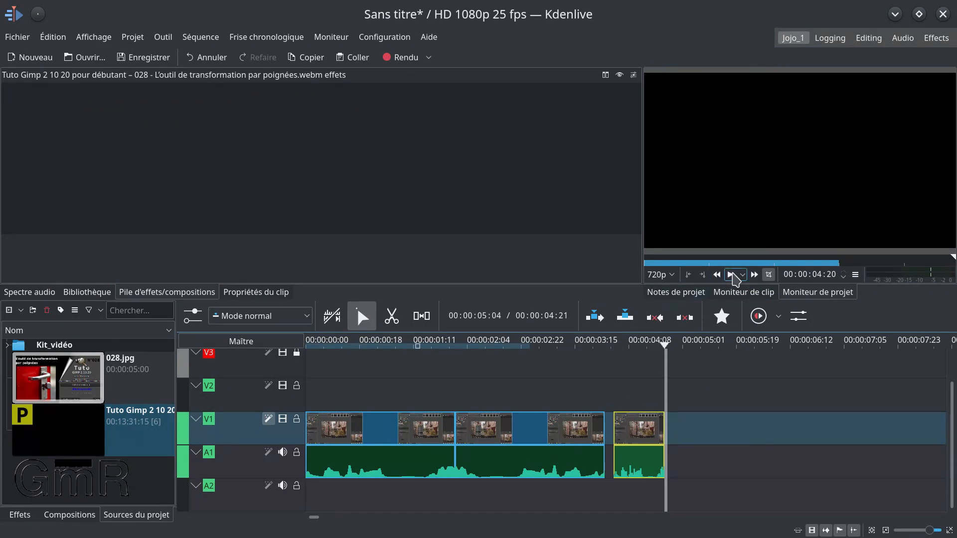
click(629, 390)
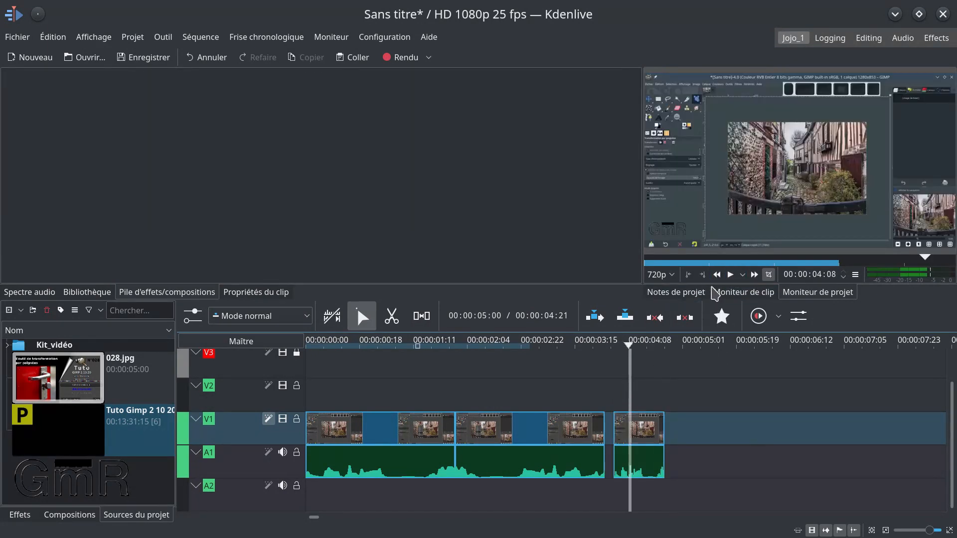
click(871, 530)
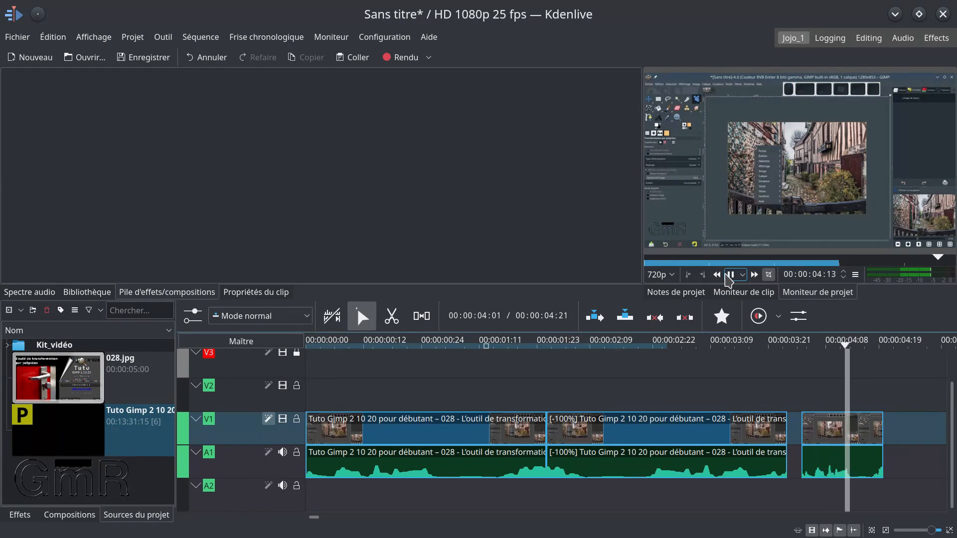
Slow the third clip on V1 down to a speed of 64.50%.
click(844, 439)
right_click(846, 442)
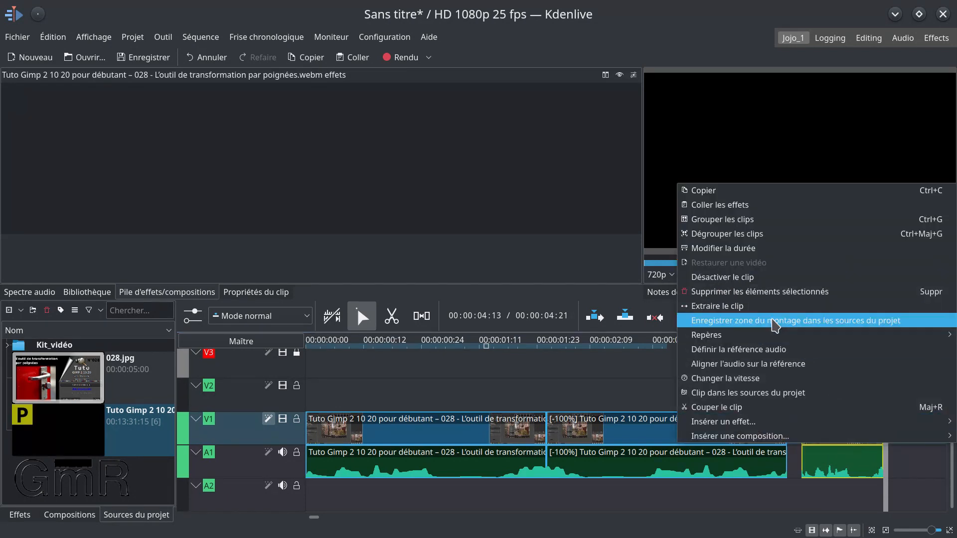
click(741, 382)
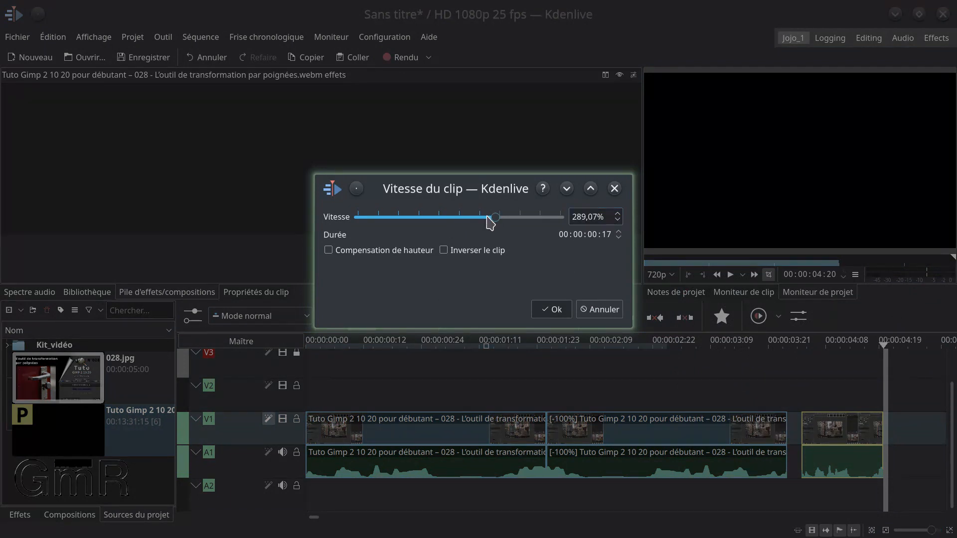
drag(496, 222, 459, 226)
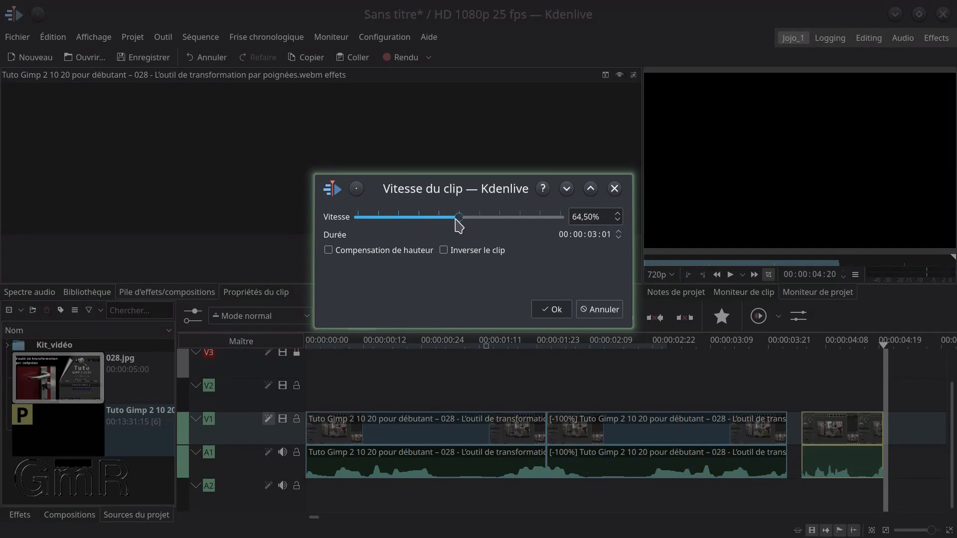
click(557, 309)
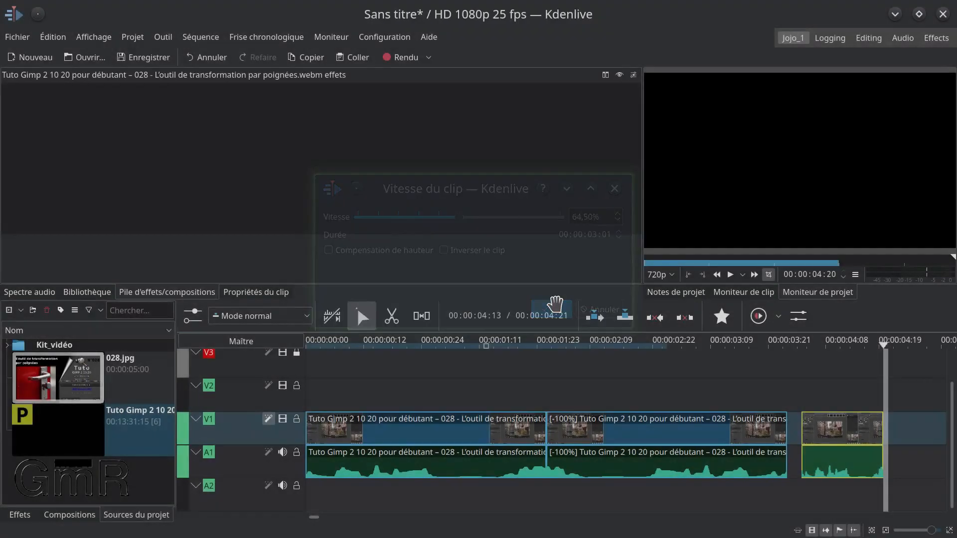
Play the slowed third clip and put the playhead back near its start to hear the audio again.
scroll(775, 418, down, 7)
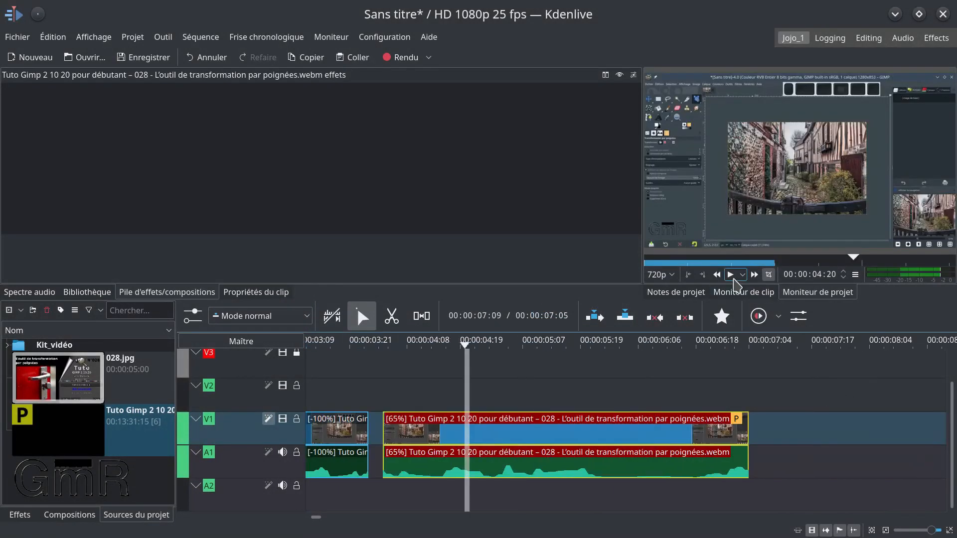
click(730, 275)
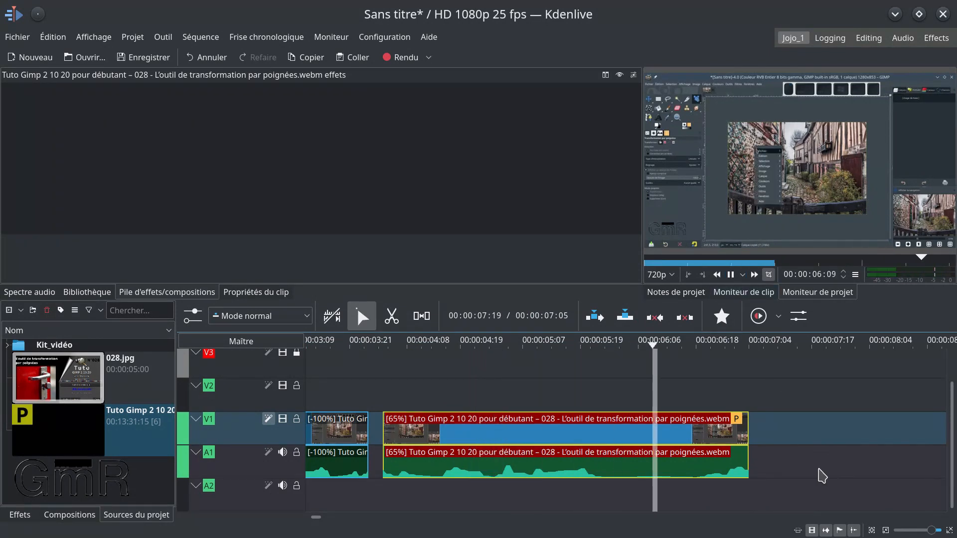
click(394, 400)
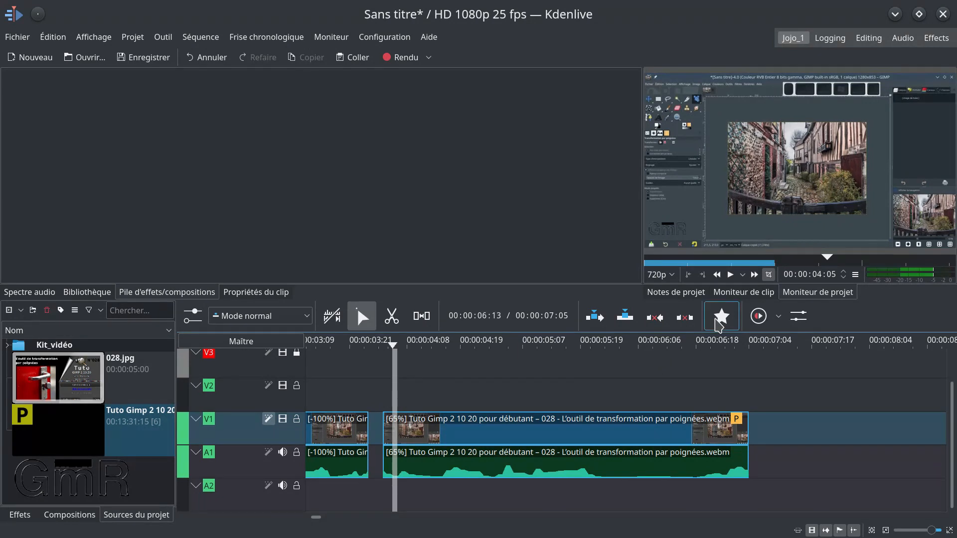
Enable pitch compensation for the third clip at 64.50% speed and preview its sound.
right_click(578, 430)
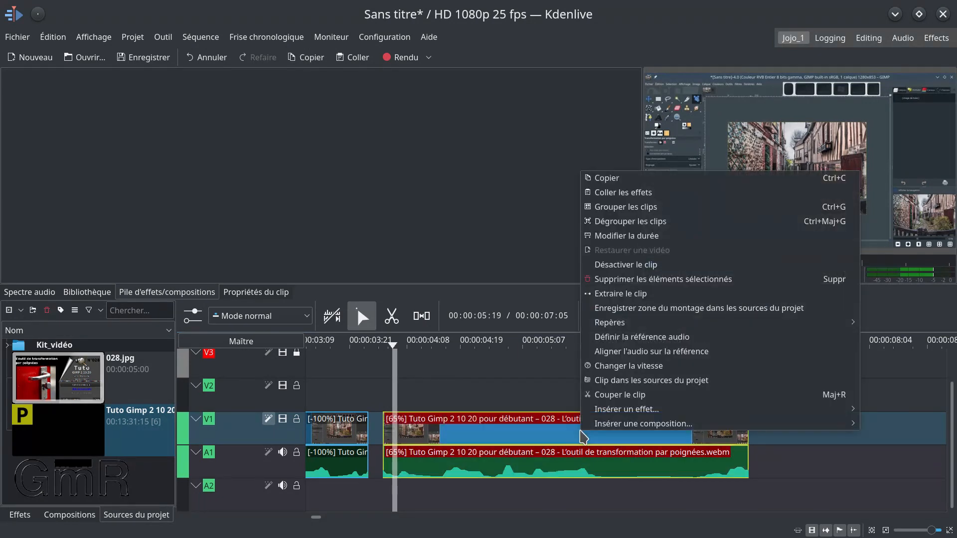
click(648, 366)
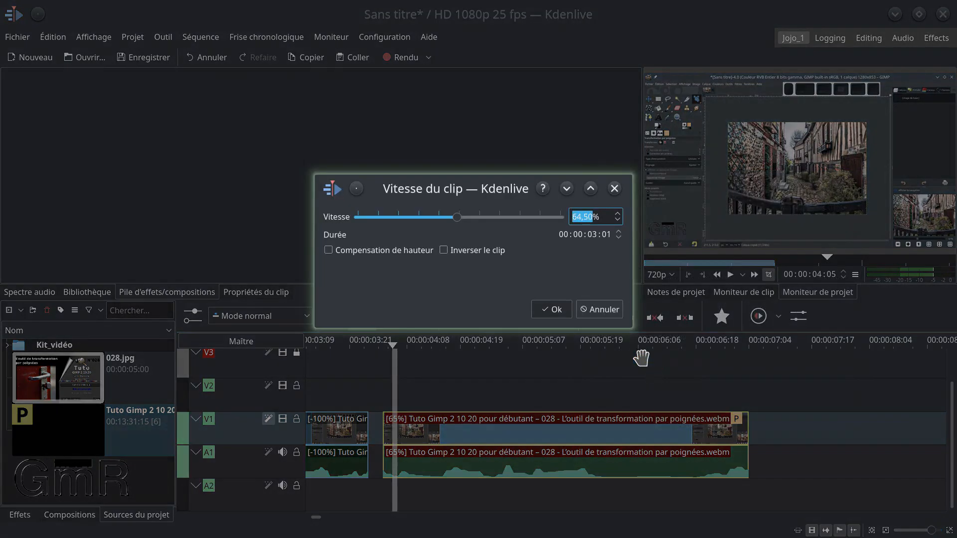
click(333, 255)
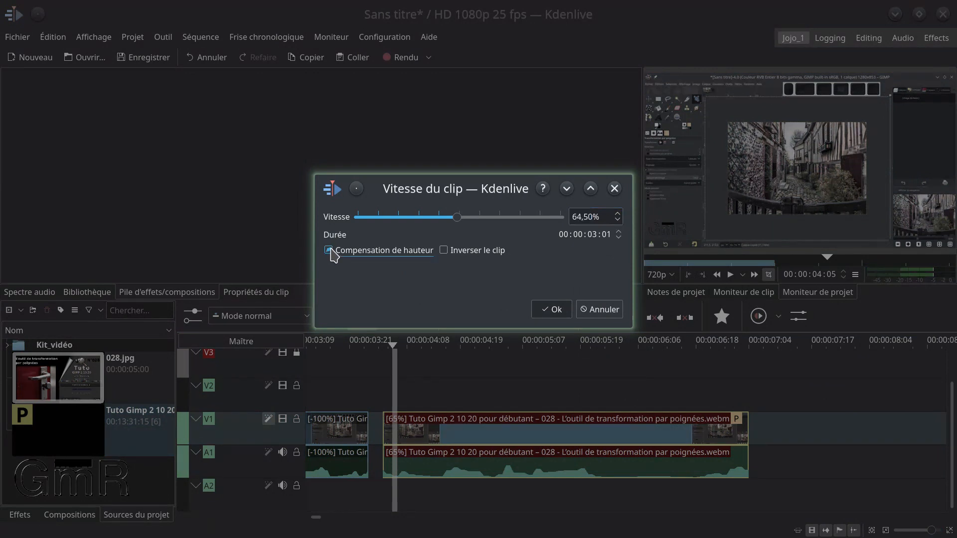
click(543, 316)
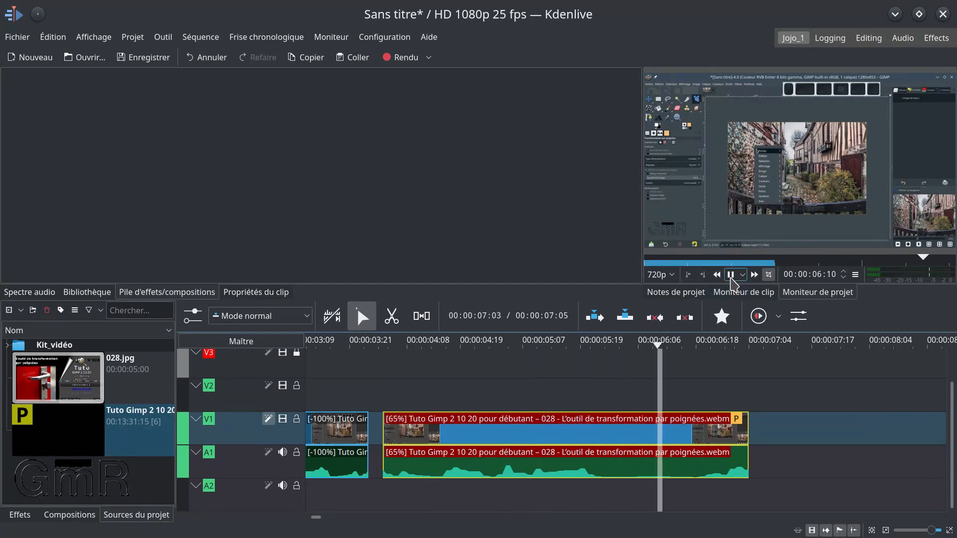
click(731, 275)
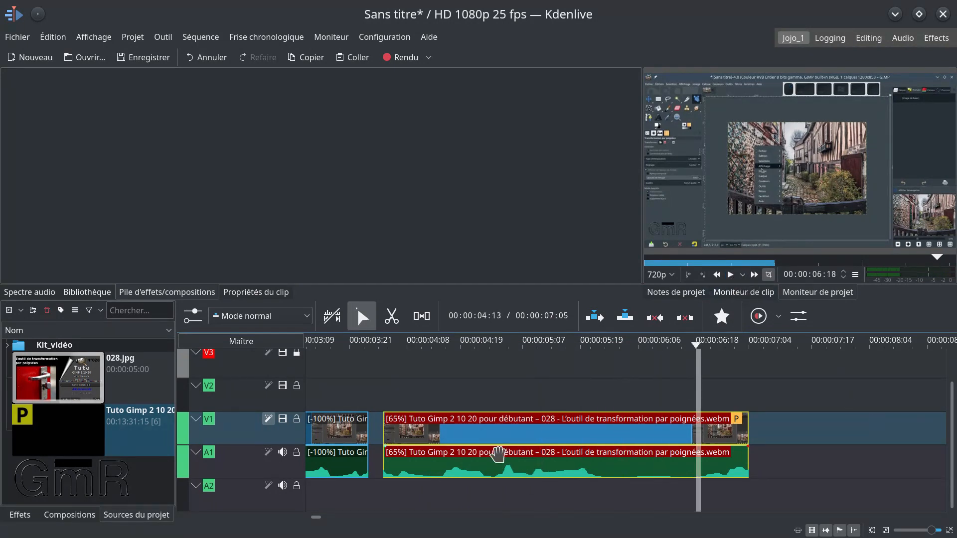